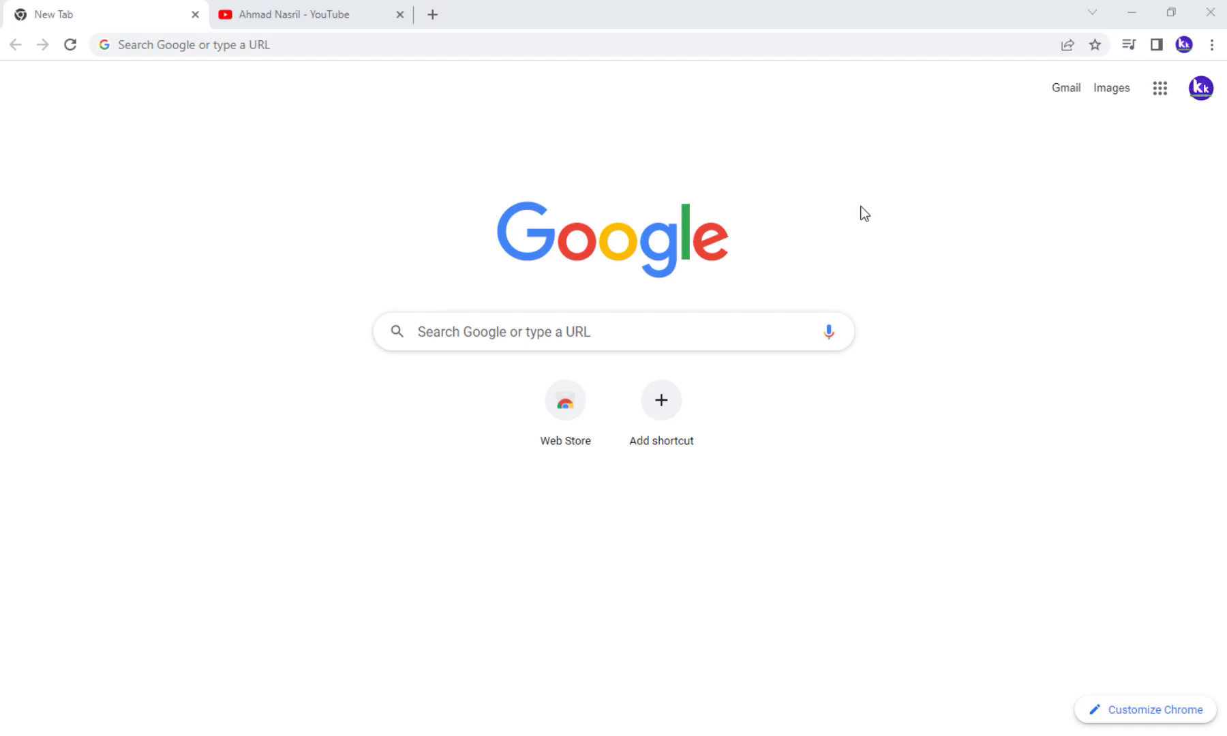
- Search Google for 'google play console' and open the official Play Console about page
{"action": "left_click", "coordinate": [642, 329]}
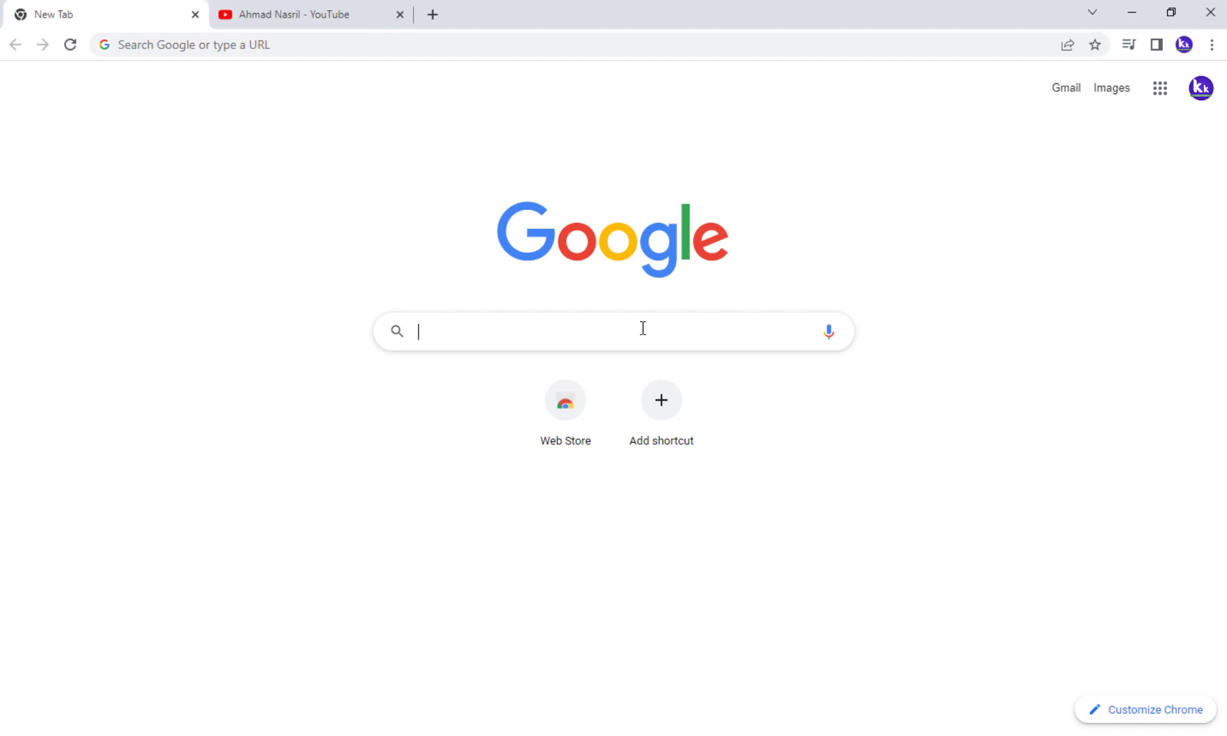
{"action": "type", "text": "google"}
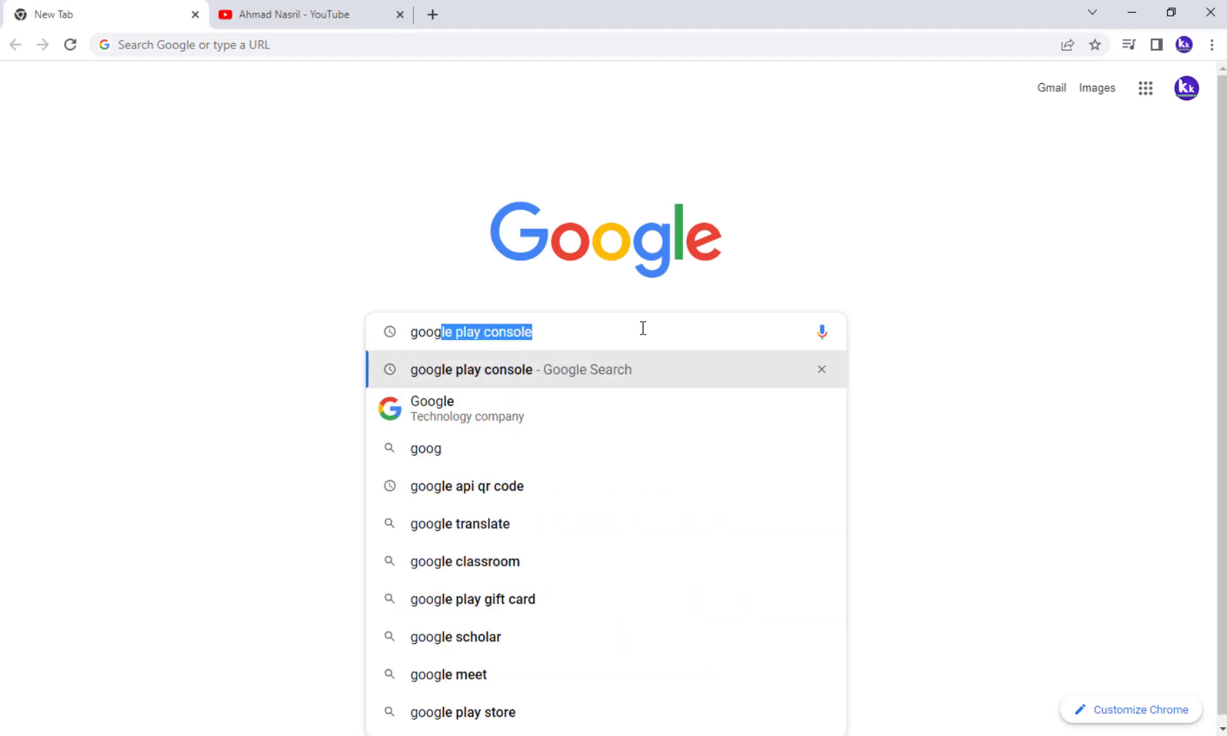
{"action": "left_click", "coordinate": [613, 376]}
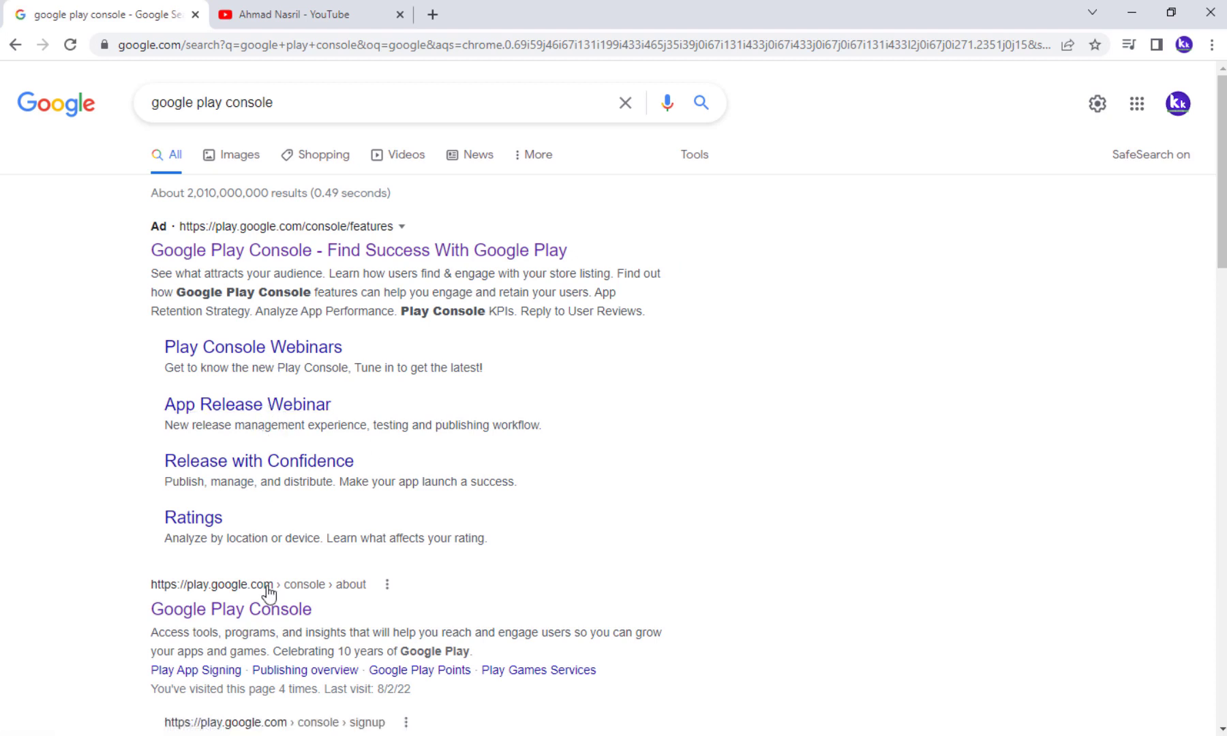
{"action": "left_click", "coordinate": [266, 611]}
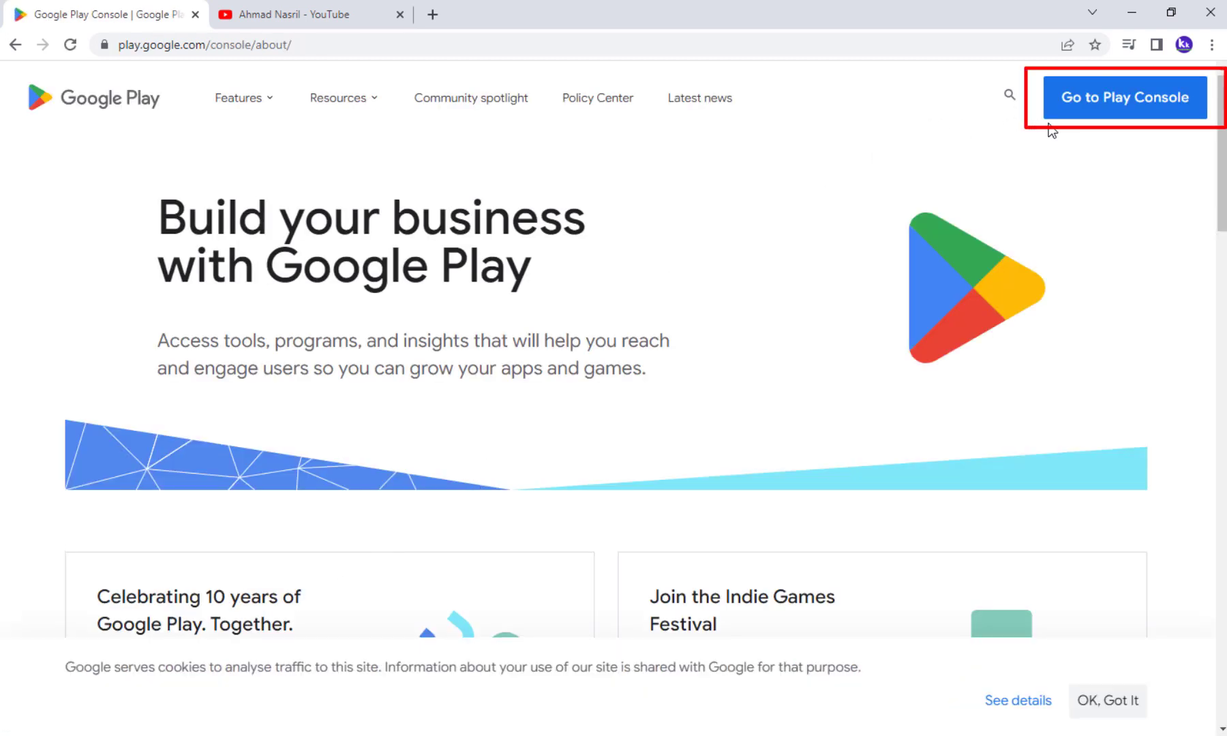
- Open the Play Console developer signup and choose a personal 'Yourself' account
{"action": "left_click", "coordinate": [1095, 116]}
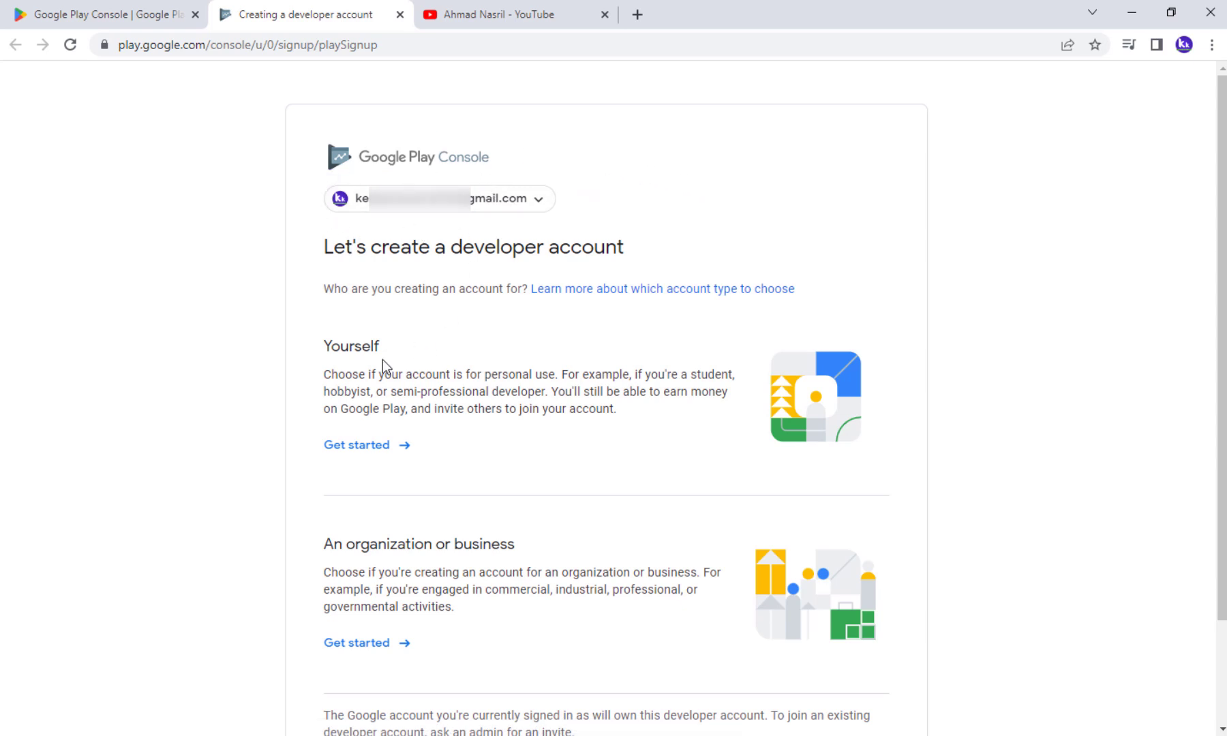
{"action": "left_click", "coordinate": [376, 458]}
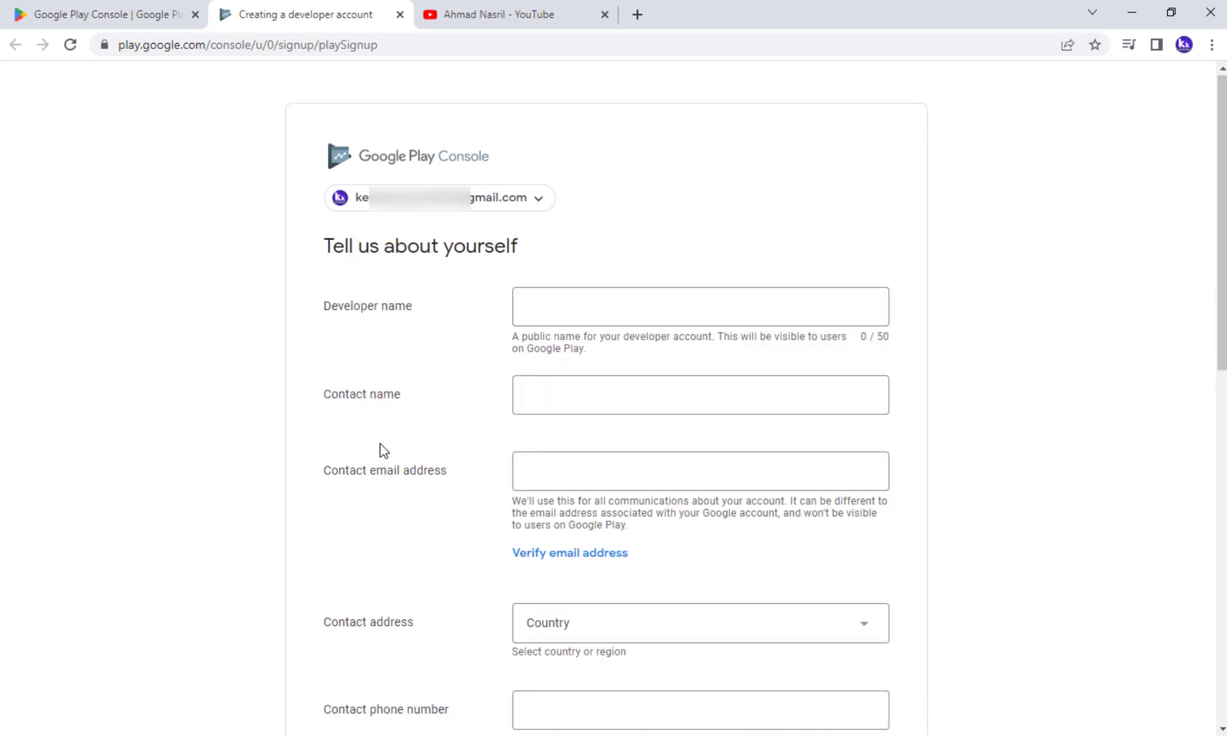
{"action": "scroll", "coordinate": [379, 450], "scroll_direction": "down", "scroll_amount": 2}
- Enter developer name 'Kelas Kodular', the contact's full name and e-mail, and verify that e-mail
{"action": "left_click", "coordinate": [539, 133]}
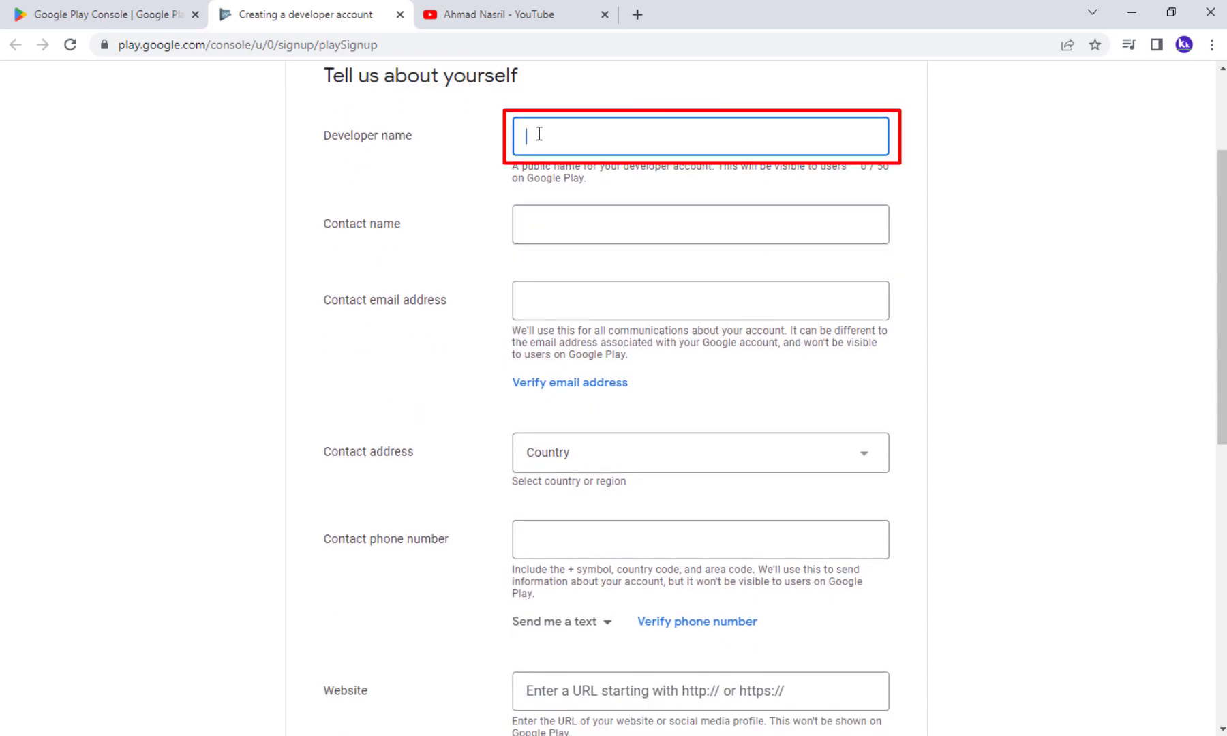
{"action": "type", "text": "Kelas Kodular"}
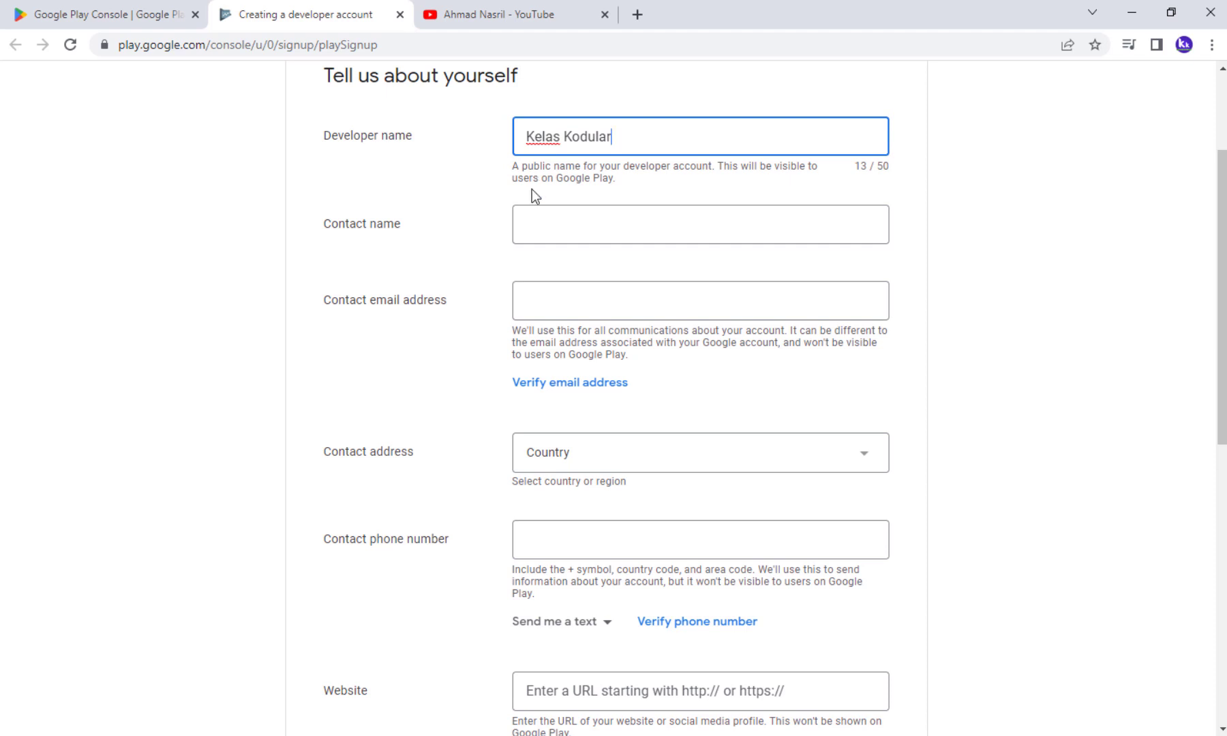
{"action": "left_click", "coordinate": [533, 223]}
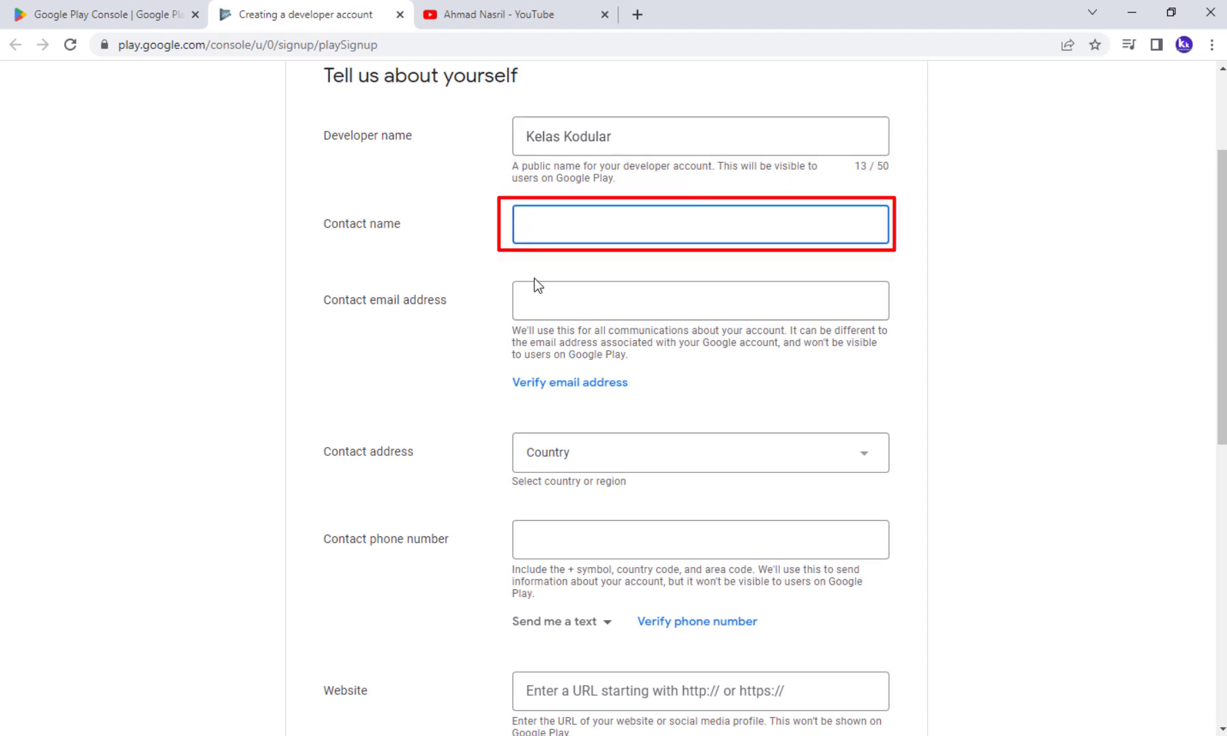
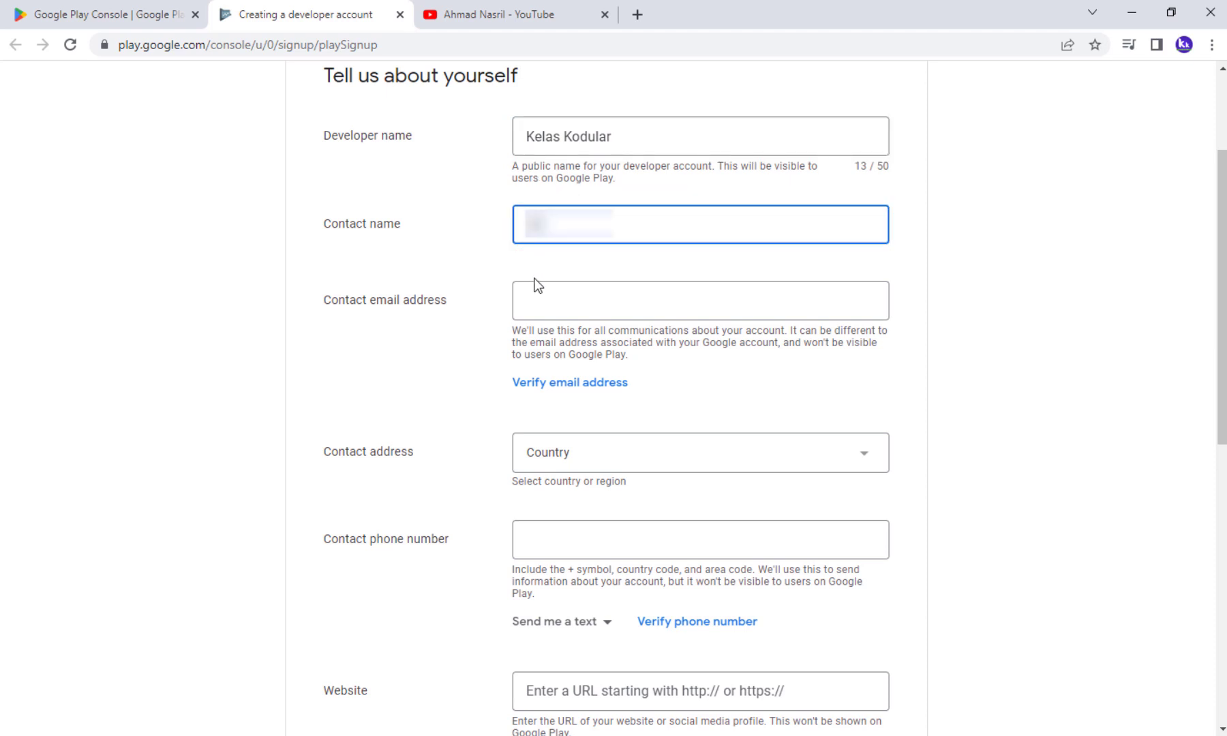
{"action": "type", "text": "mad Nasril"}
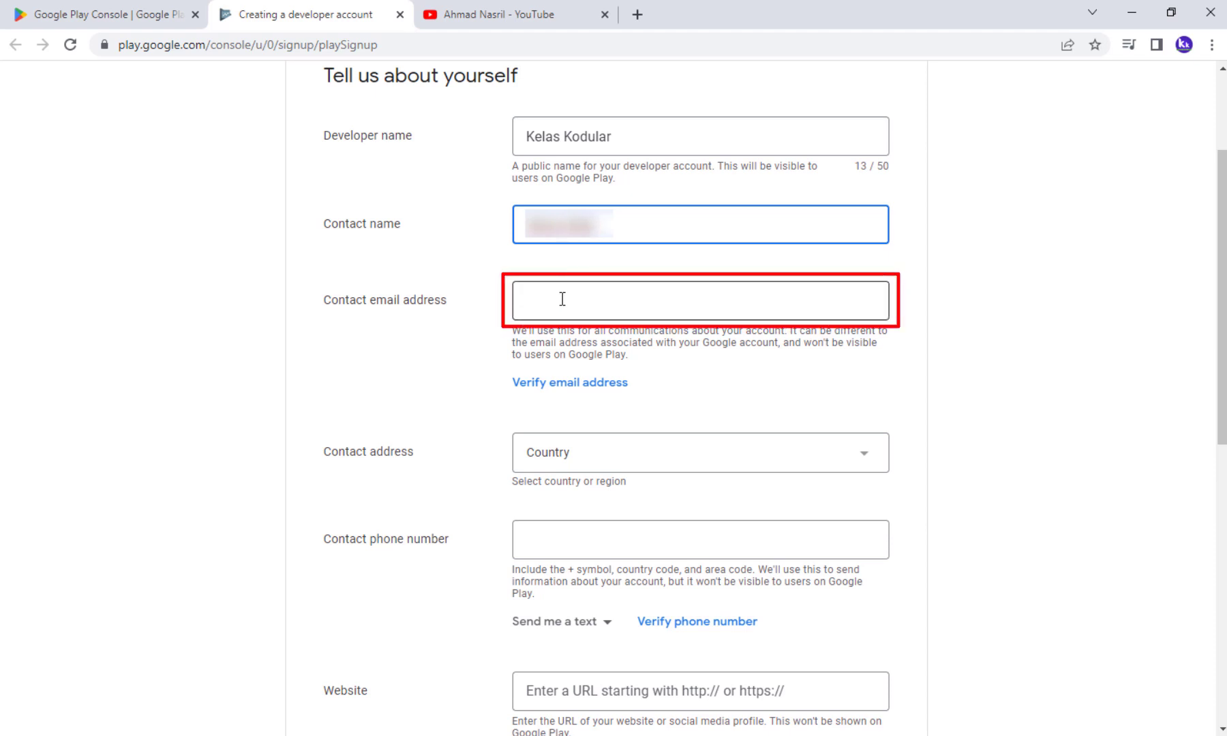
{"action": "left_click", "coordinate": [556, 304]}
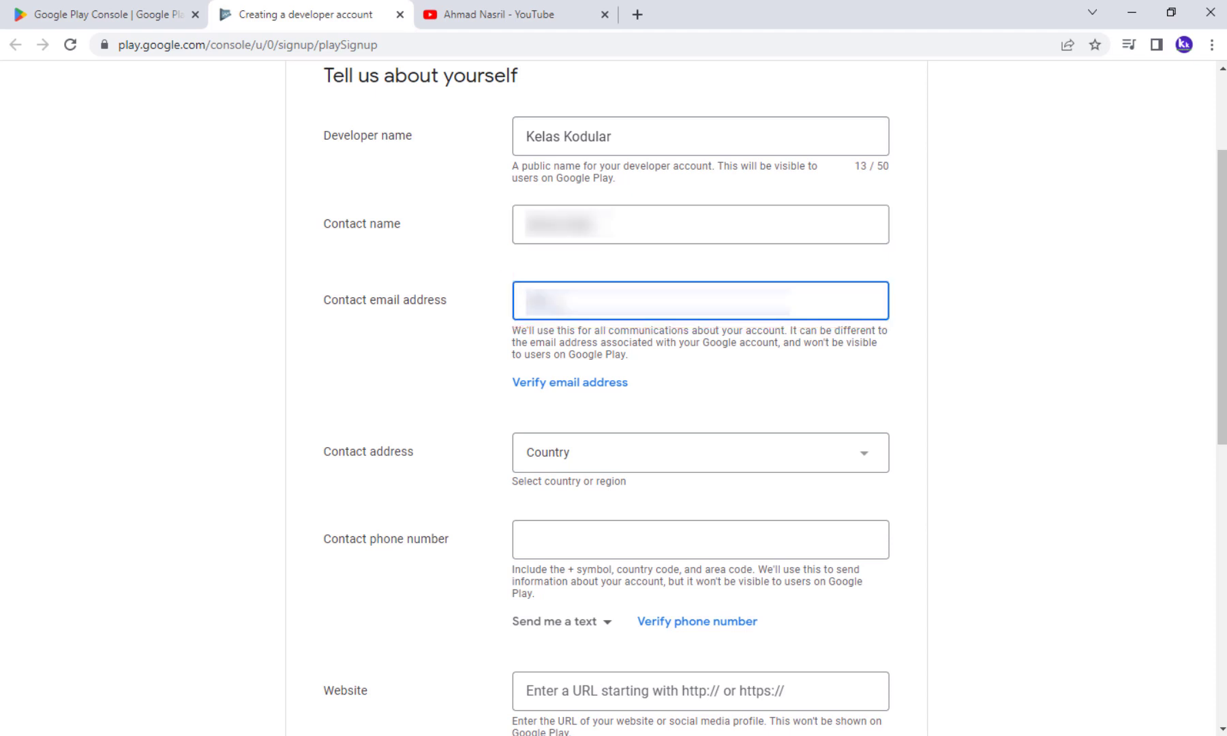
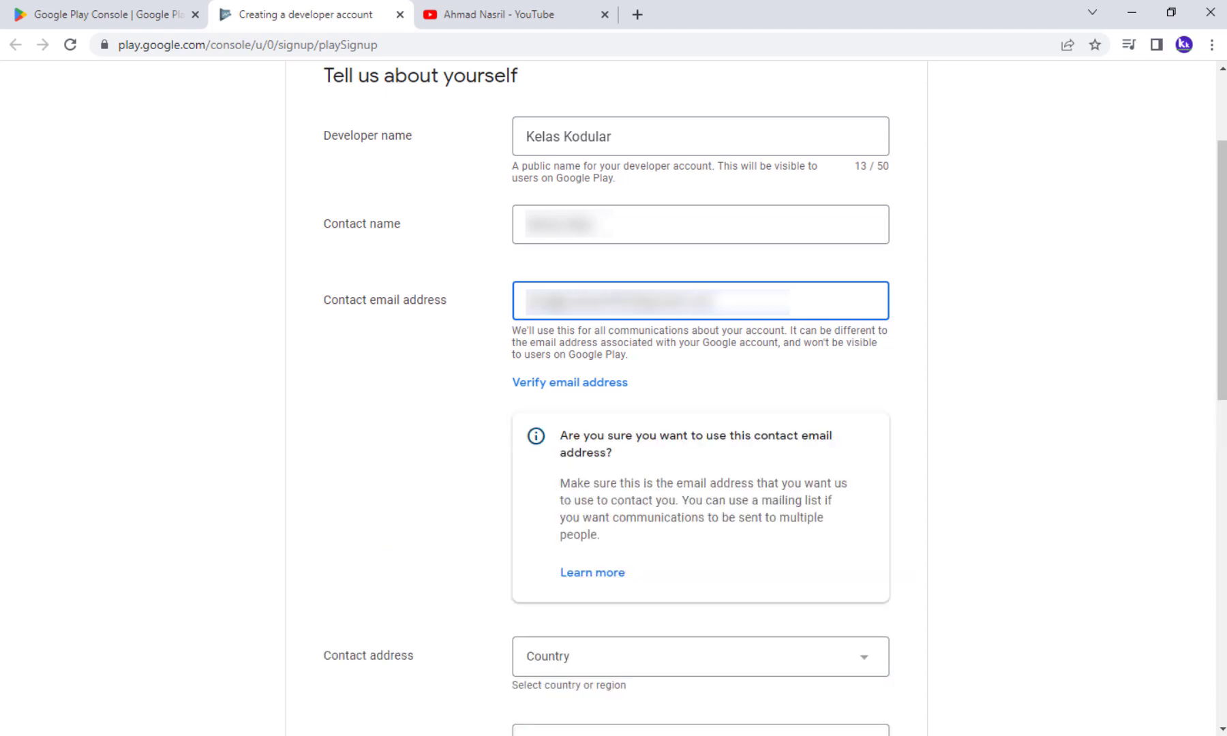
{"action": "left_click", "coordinate": [585, 397]}
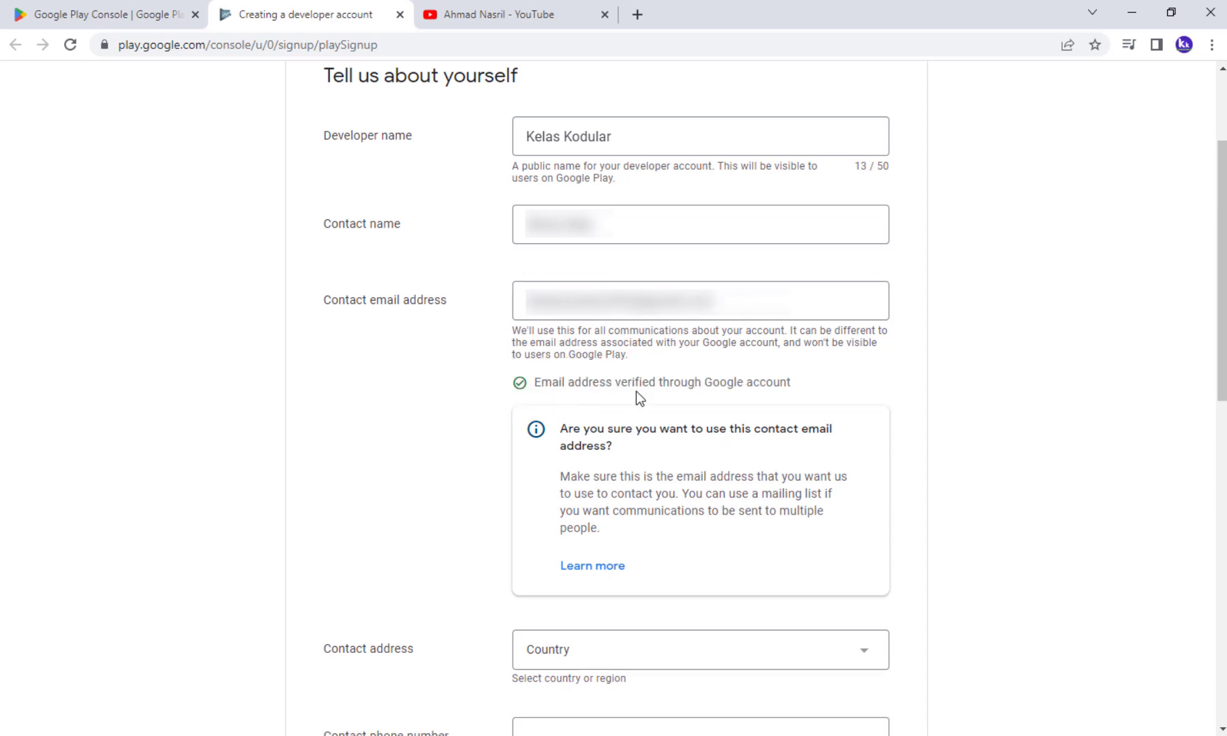
{"action": "scroll", "coordinate": [636, 392], "scroll_direction": "down", "scroll_amount": 7}
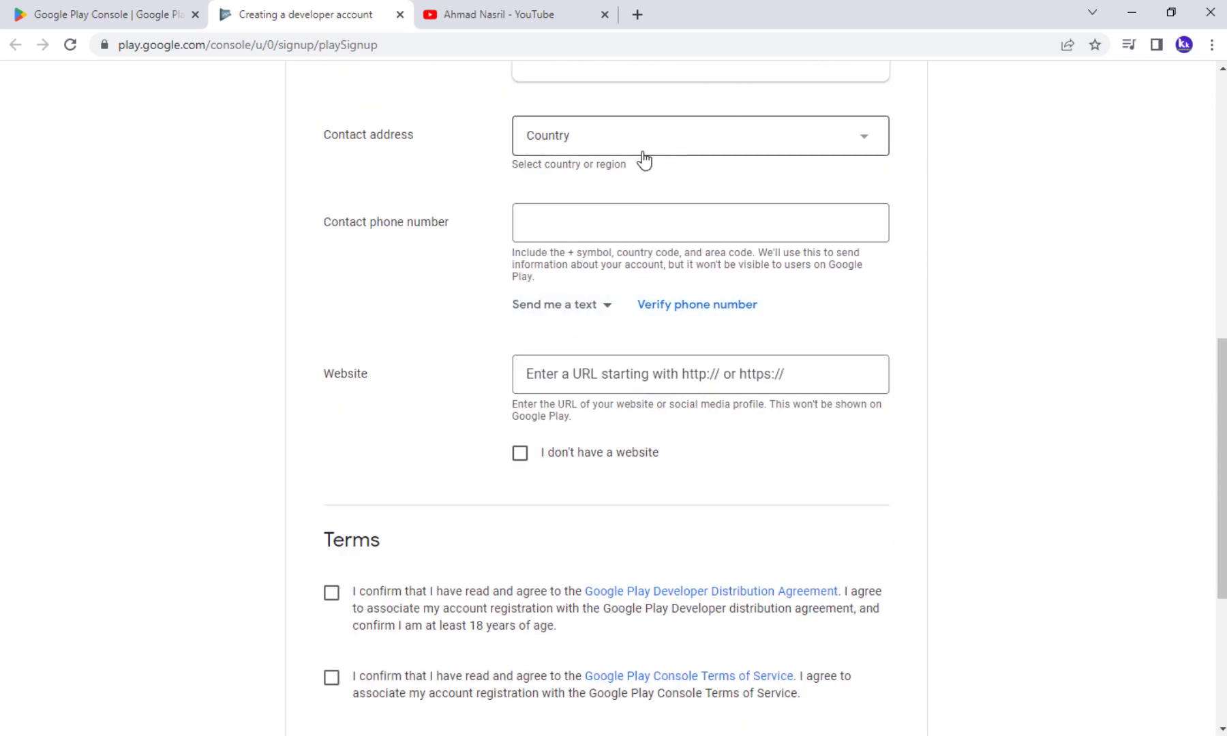
- Select Indonesia as the contact country and fill in both street address lines
{"action": "left_click", "coordinate": [644, 160]}
{"action": "scroll", "coordinate": [641, 160], "scroll_direction": "down", "scroll_amount": 15}
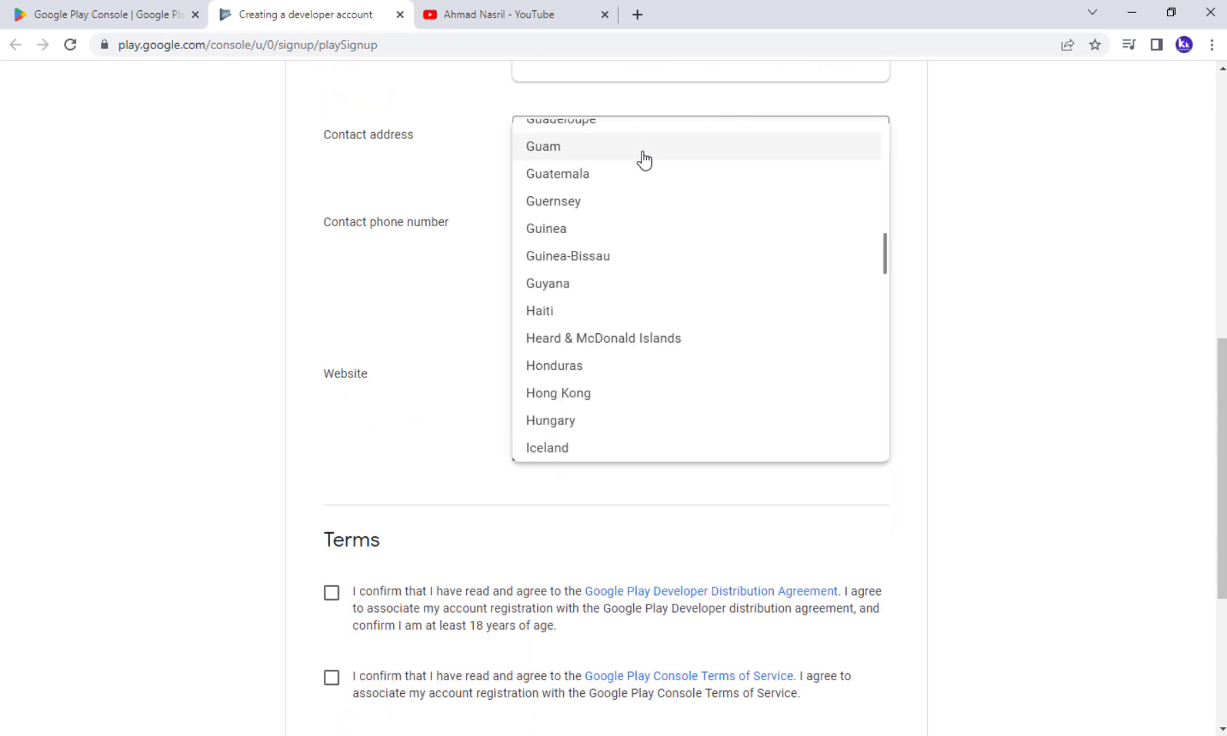
{"action": "scroll", "coordinate": [598, 309], "scroll_direction": "down", "scroll_amount": 3}
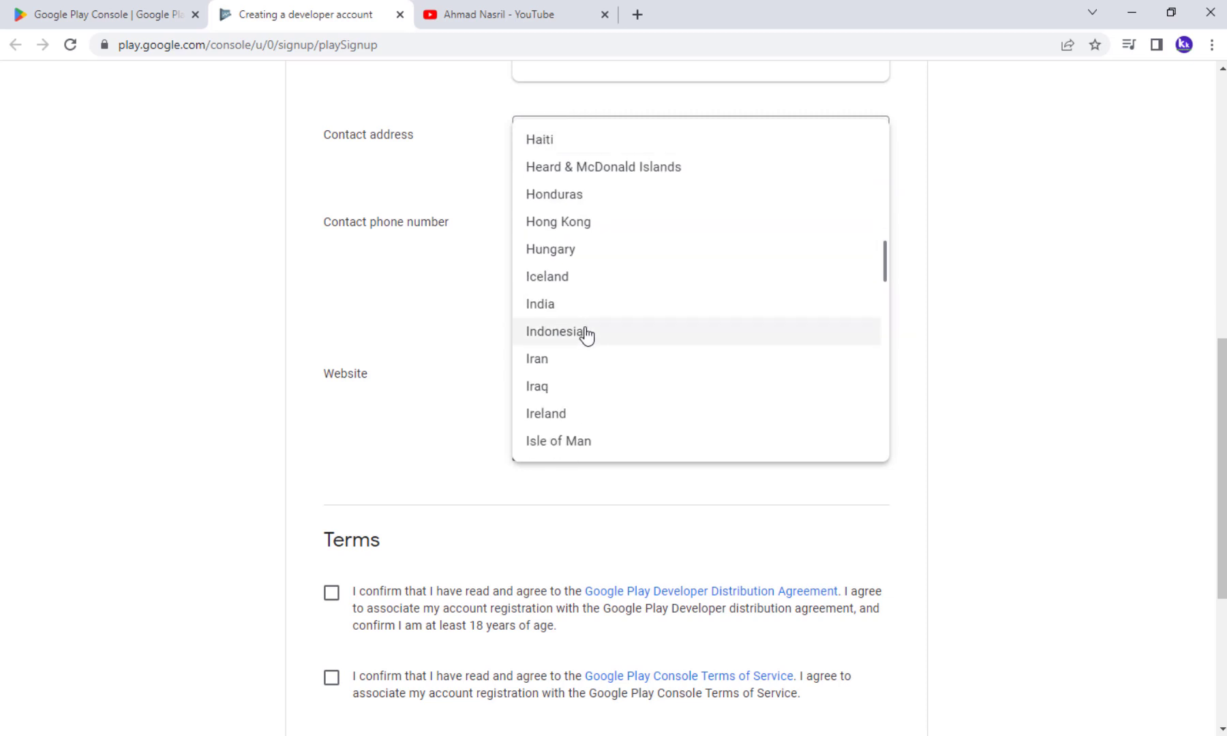
{"action": "left_click", "coordinate": [585, 335]}
{"action": "left_click", "coordinate": [585, 210]}
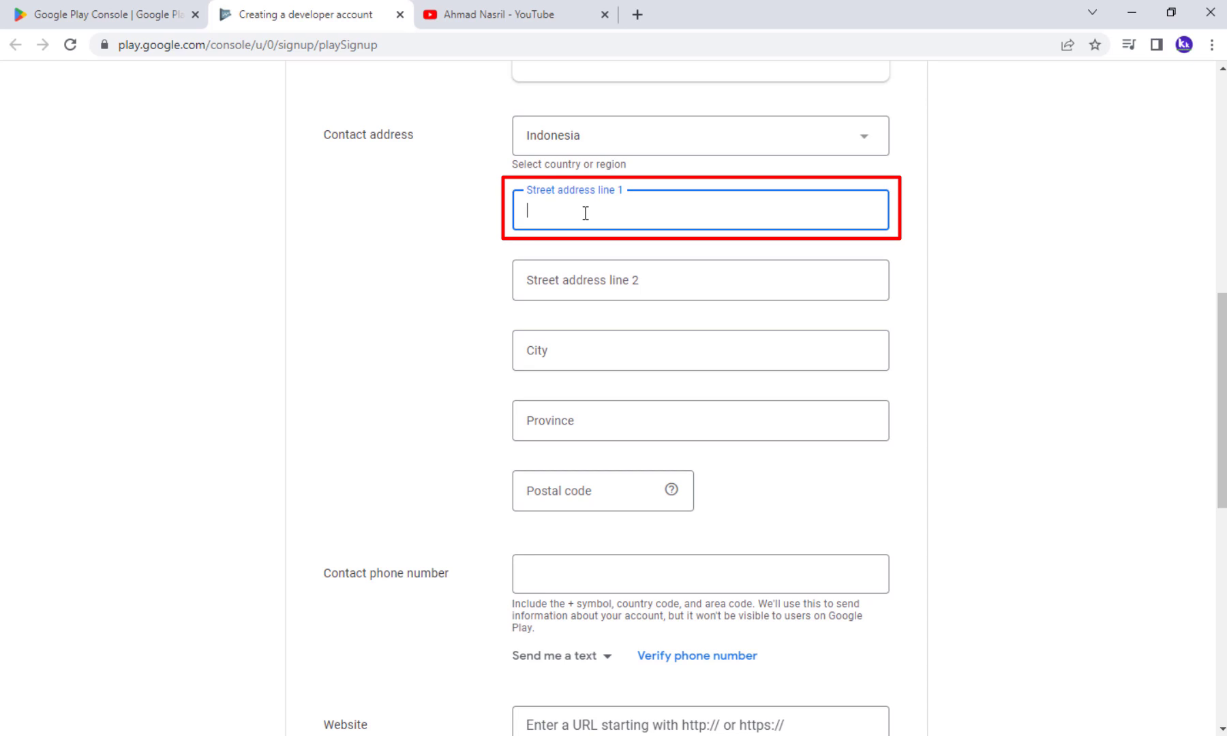
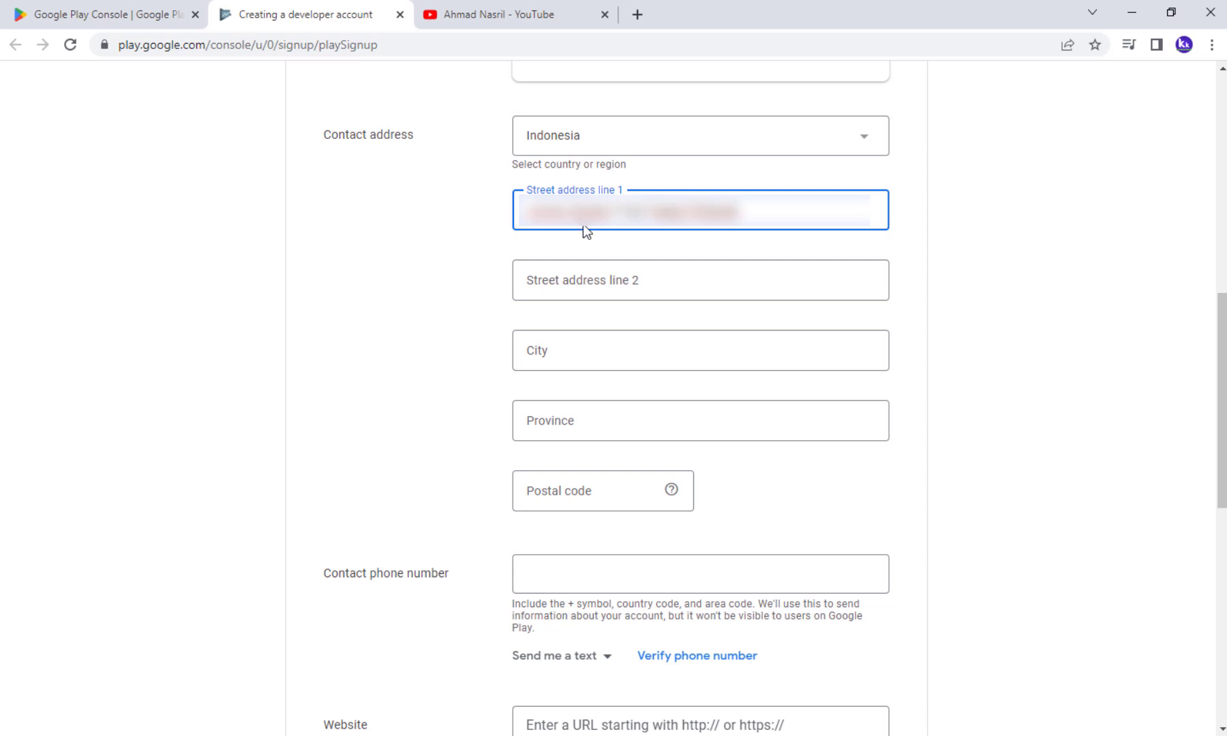
{"action": "left_click", "coordinate": [573, 277]}
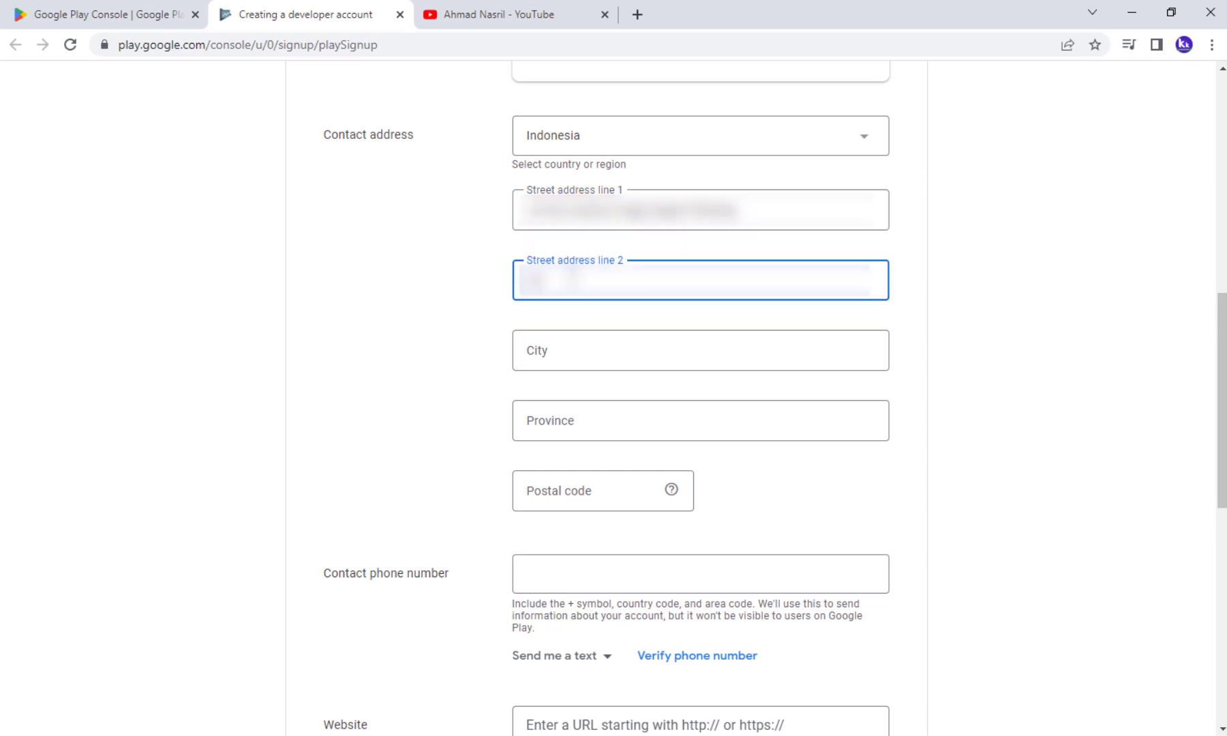
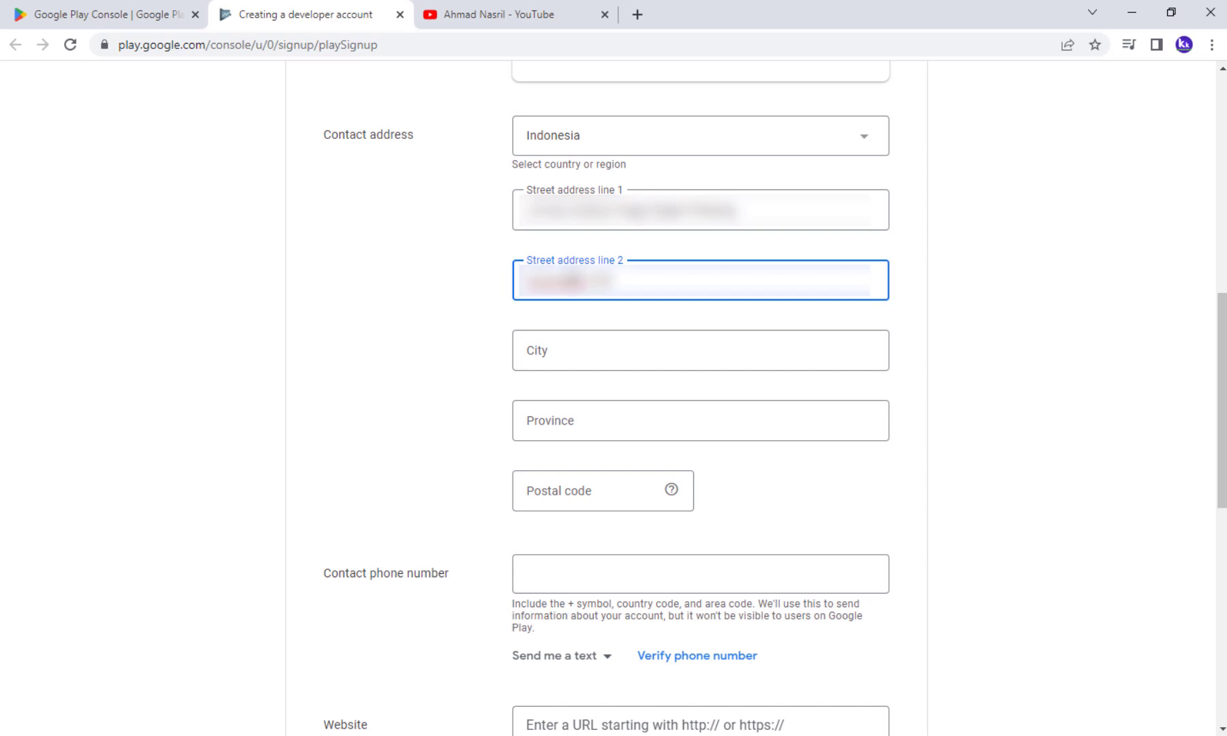
- Enter the city, choose West Sumatra as the province, and fill in the postal code
{"action": "left_click", "coordinate": [590, 347]}
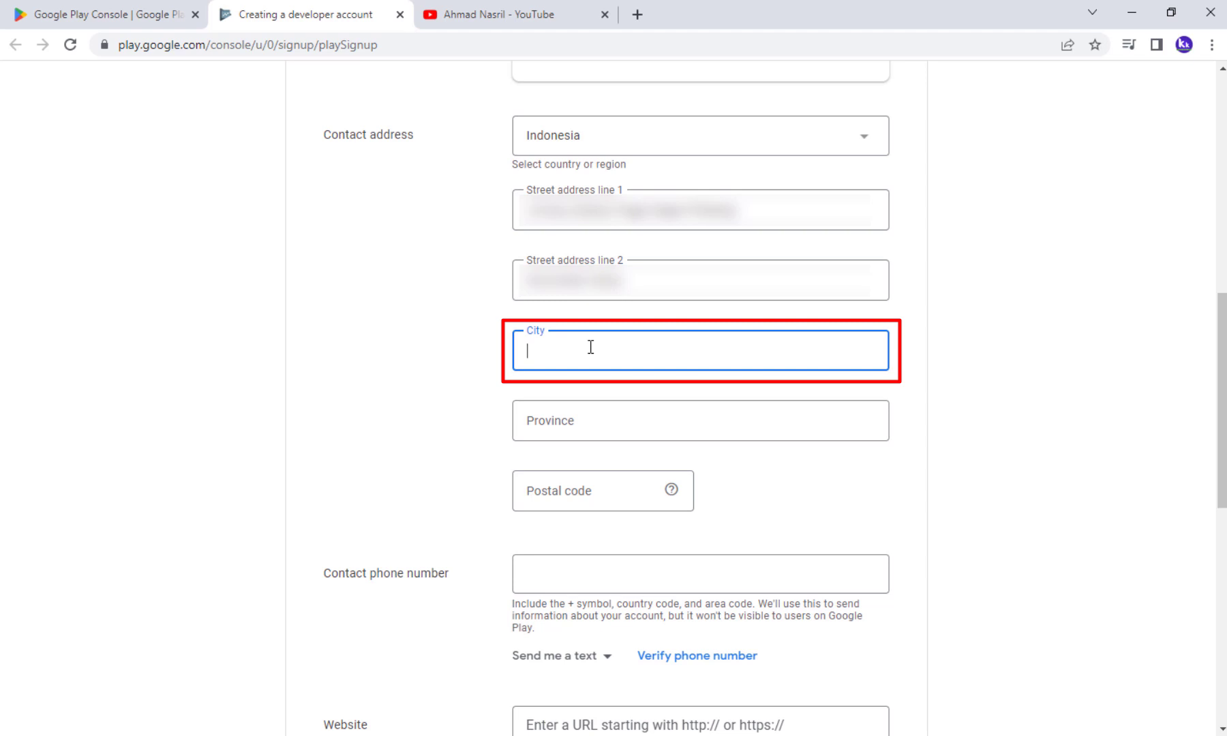
{"action": "type", "text": "Jakarta Selatanakar"}
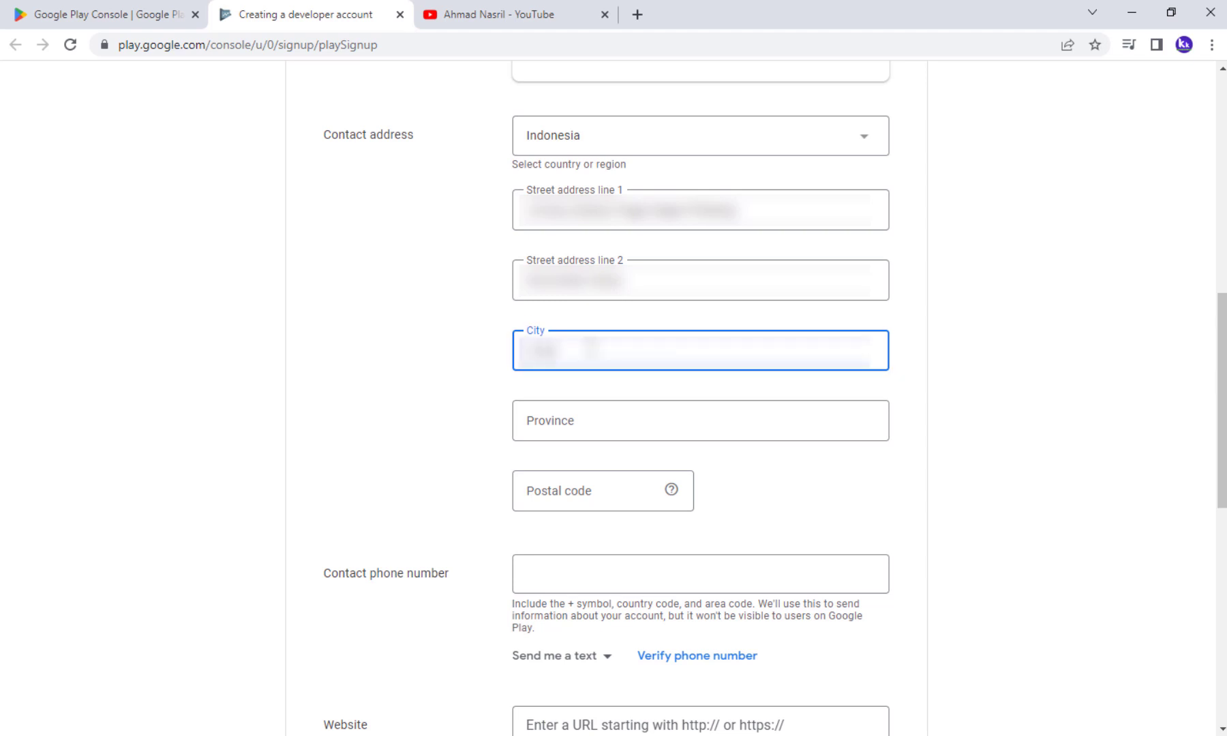
{"action": "key", "text": "BackSpace"}
{"action": "key", "text": "BackSpace"}
{"action": "key", "text": "BackSpace"}
{"action": "type", "text": "Selatanan"}
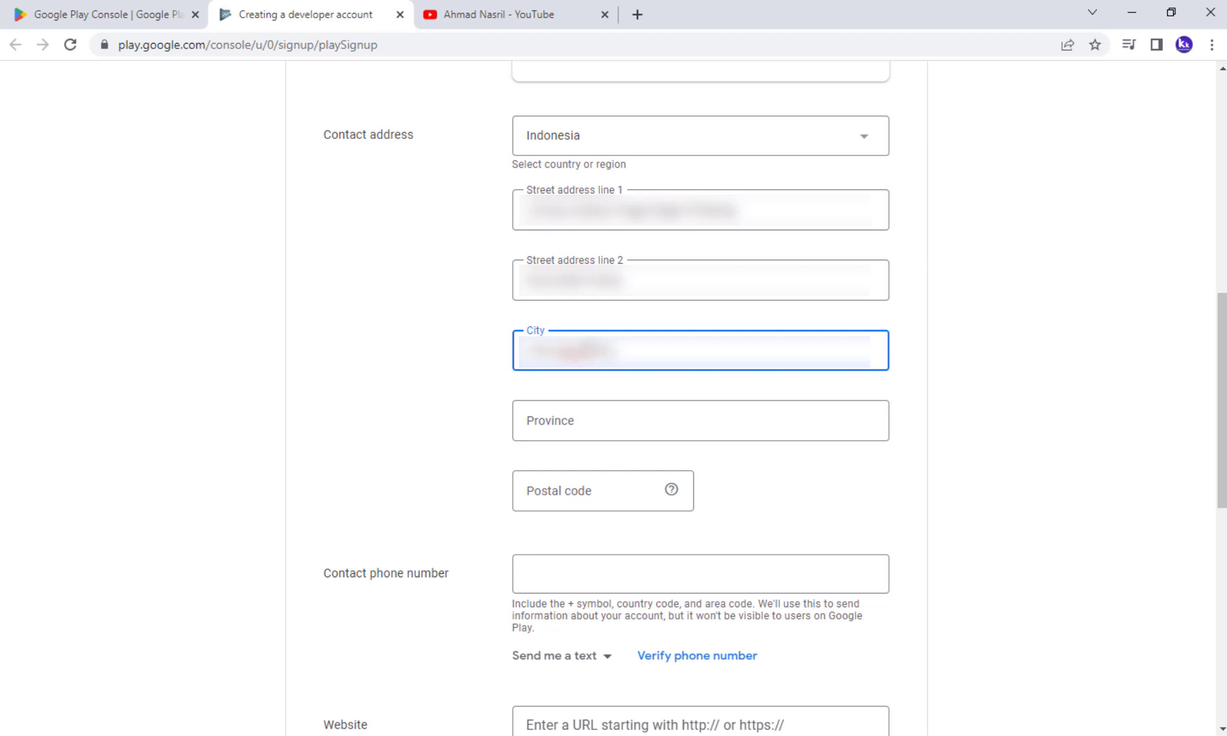
{"action": "left_click", "coordinate": [596, 412]}
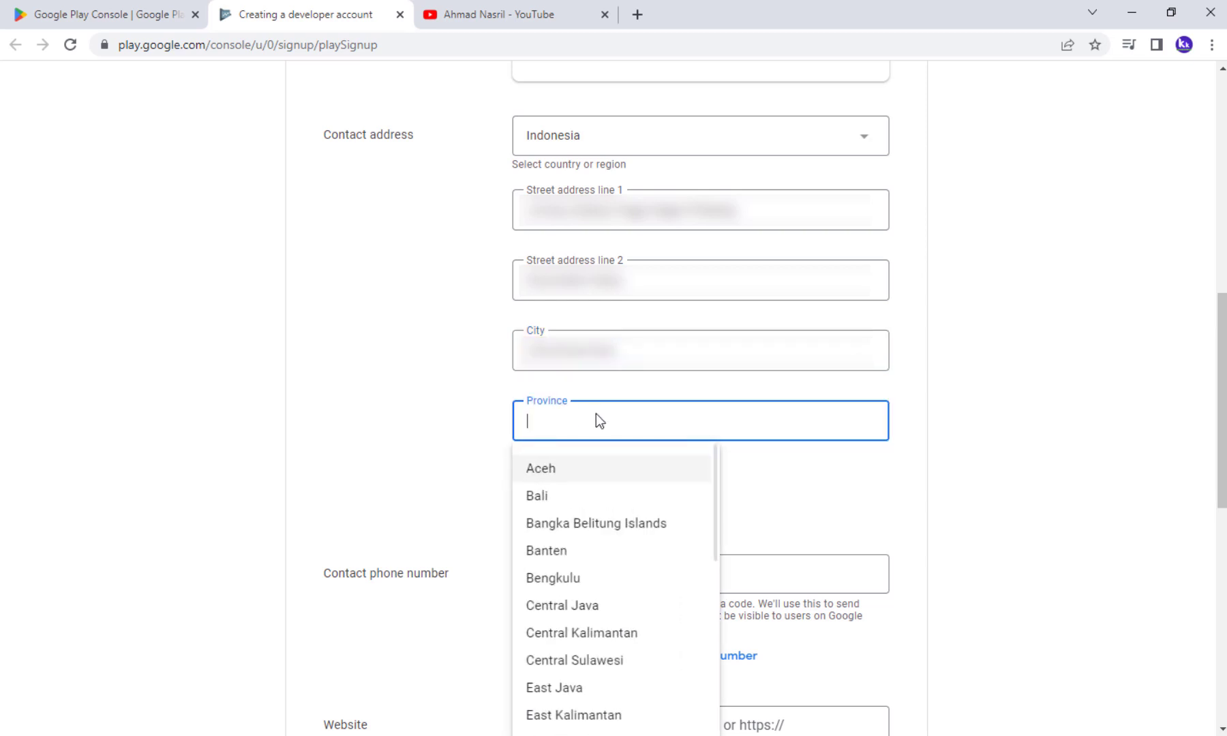
{"action": "type", "text": "sumate"}
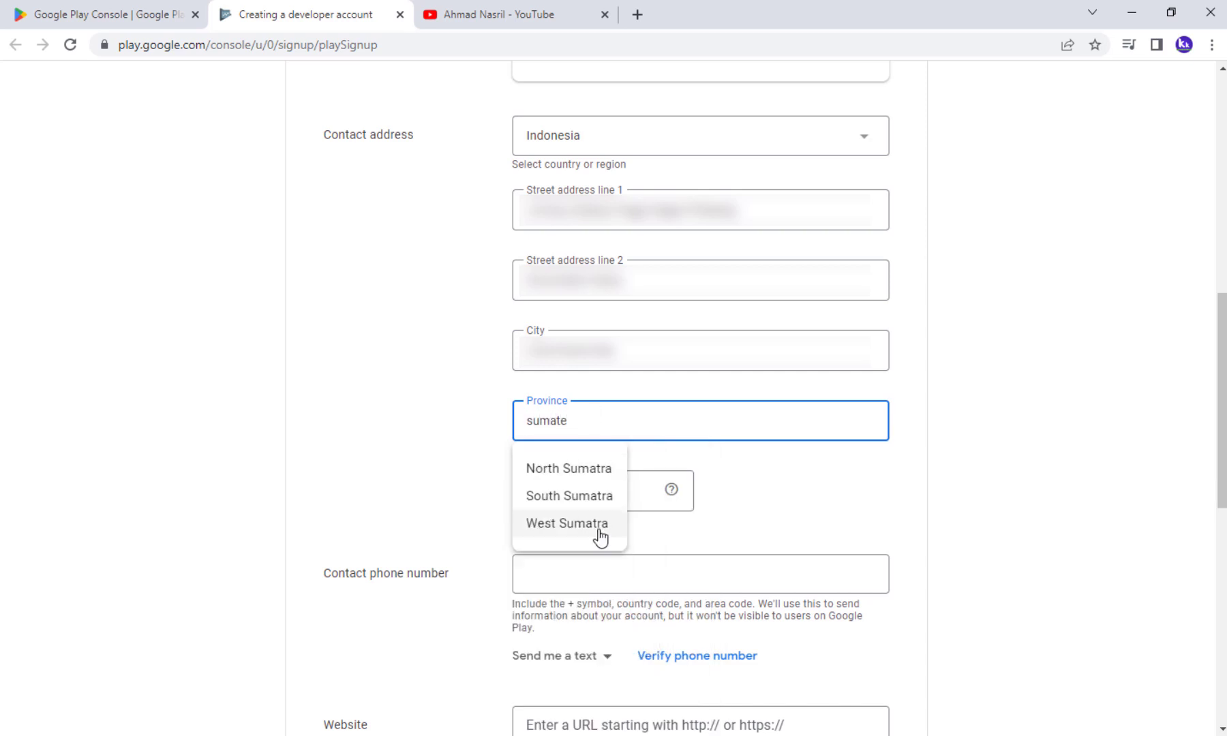
{"action": "left_click", "coordinate": [600, 528]}
{"action": "left_click", "coordinate": [600, 490]}
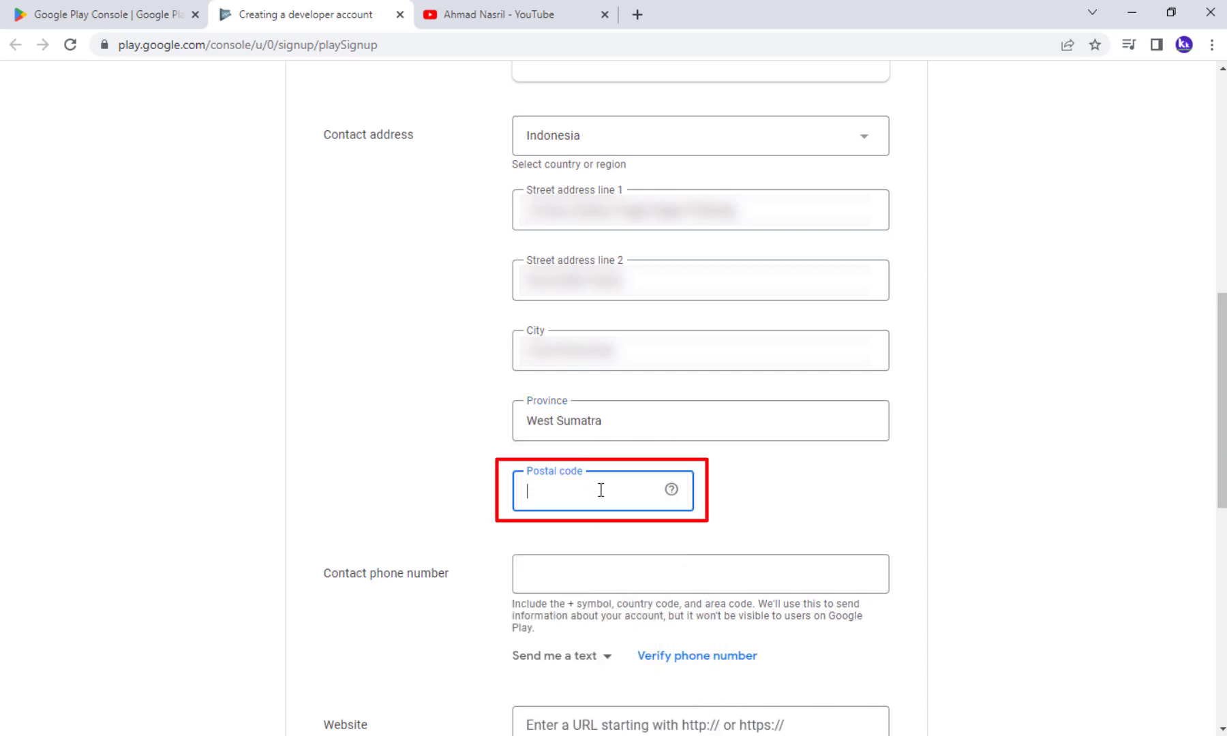
{"action": "type", "text": "26181"}
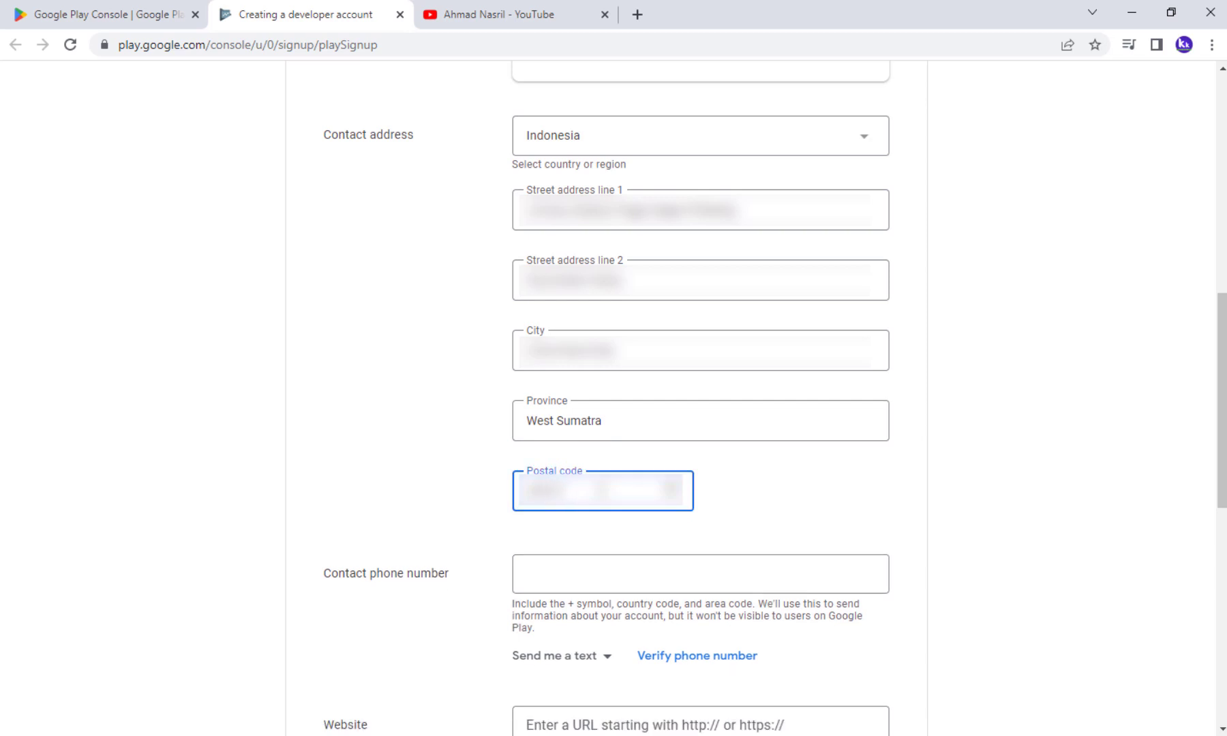
- Enter the contact phone number, request a text code, and type the 6-digit verification code
{"action": "scroll", "coordinate": [600, 491], "scroll_direction": "down", "scroll_amount": 6}
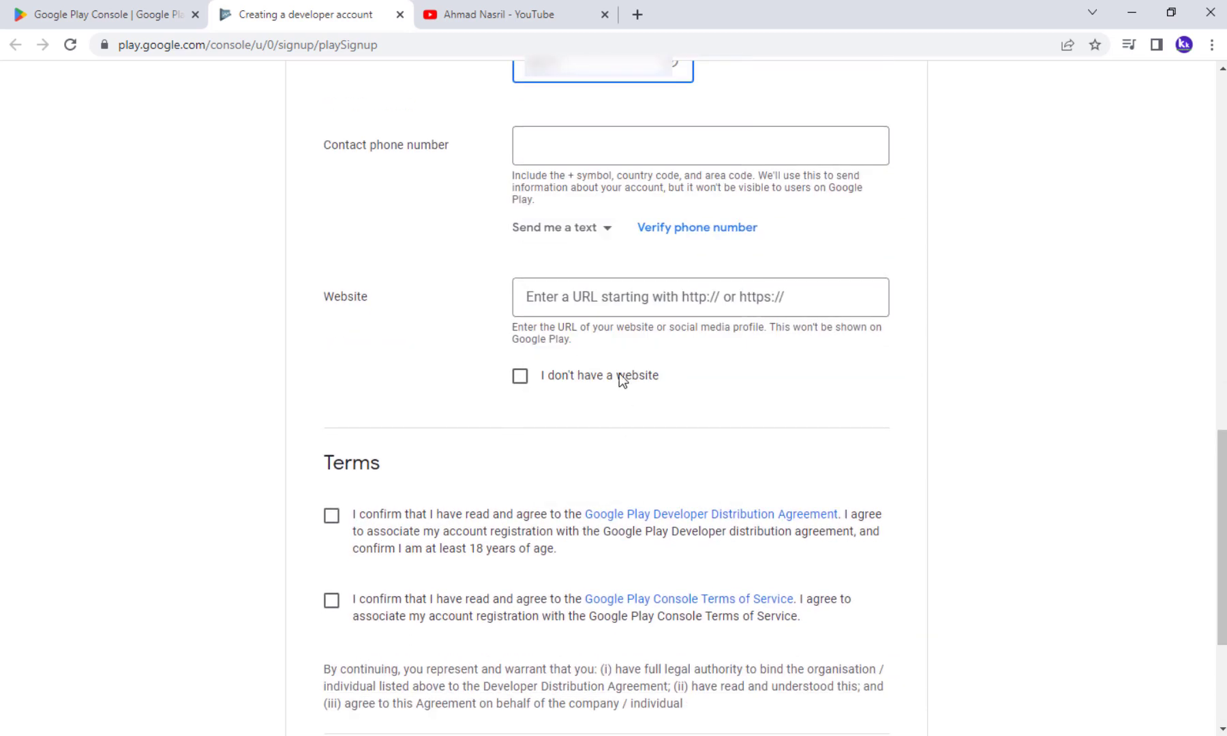
{"action": "left_click", "coordinate": [579, 158]}
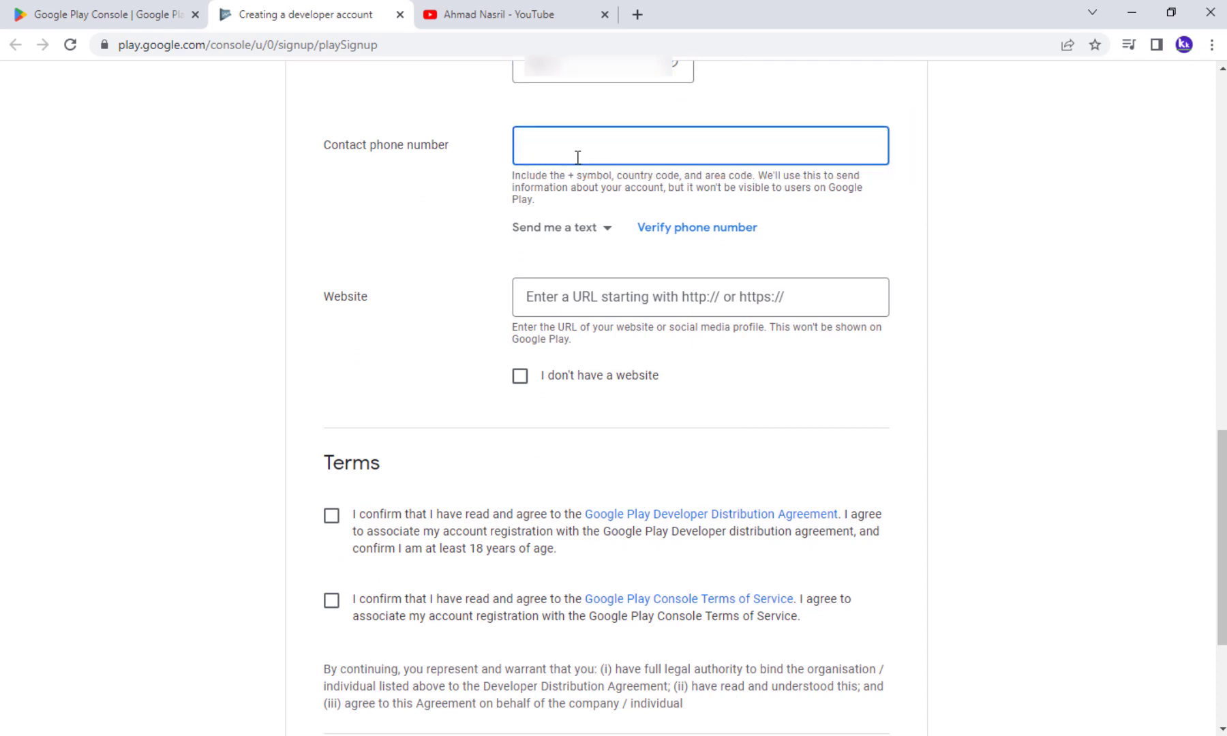
{"action": "type", "text": "+6281234567890"}
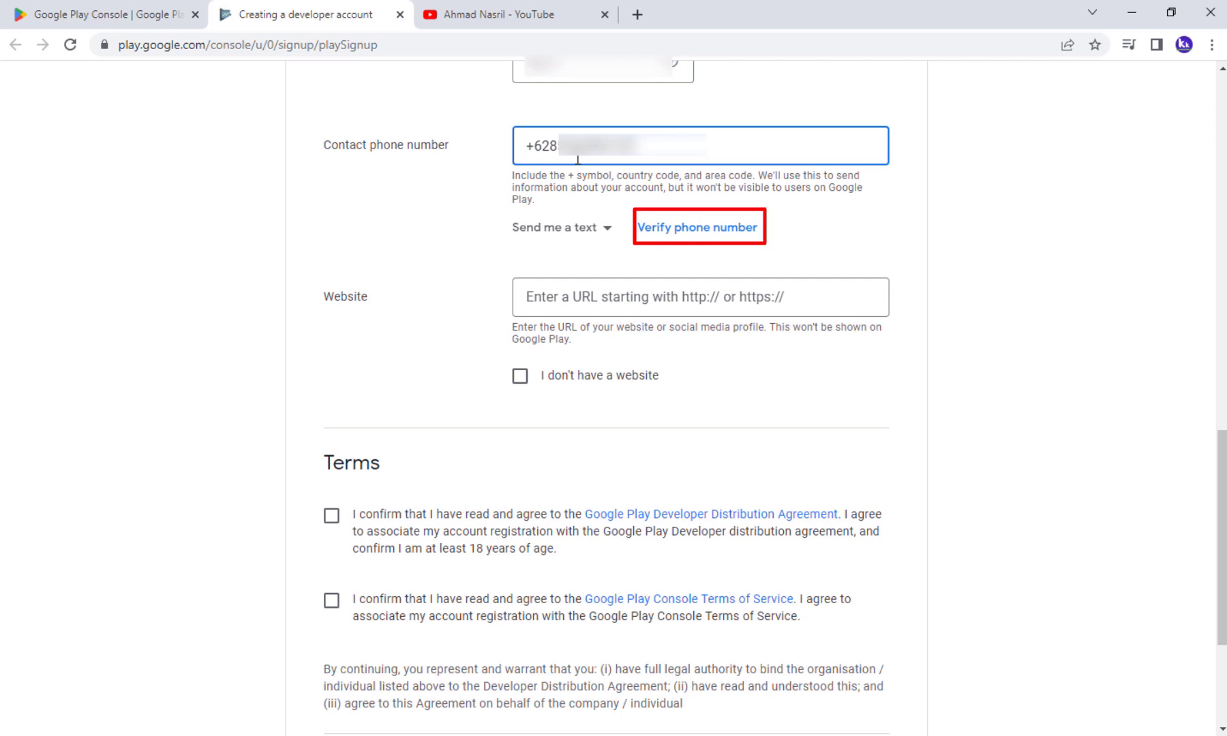
{"action": "left_click", "coordinate": [694, 232]}
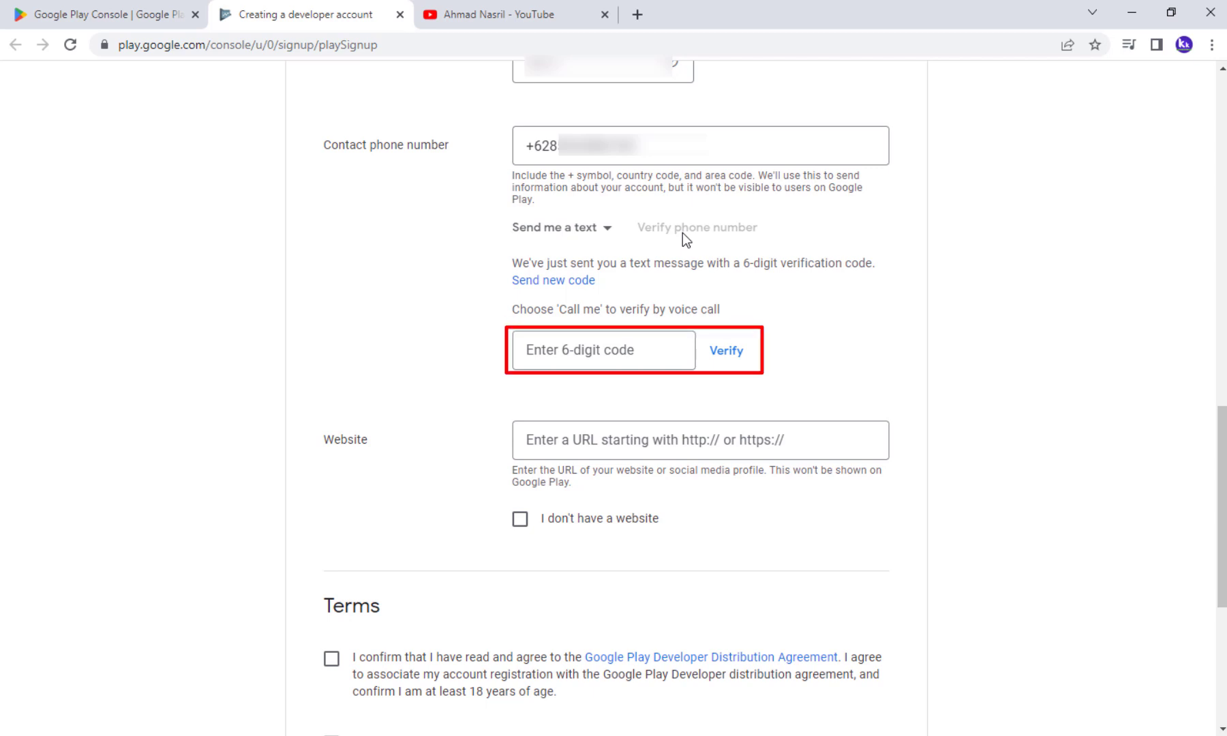
{"action": "left_click", "coordinate": [596, 348]}
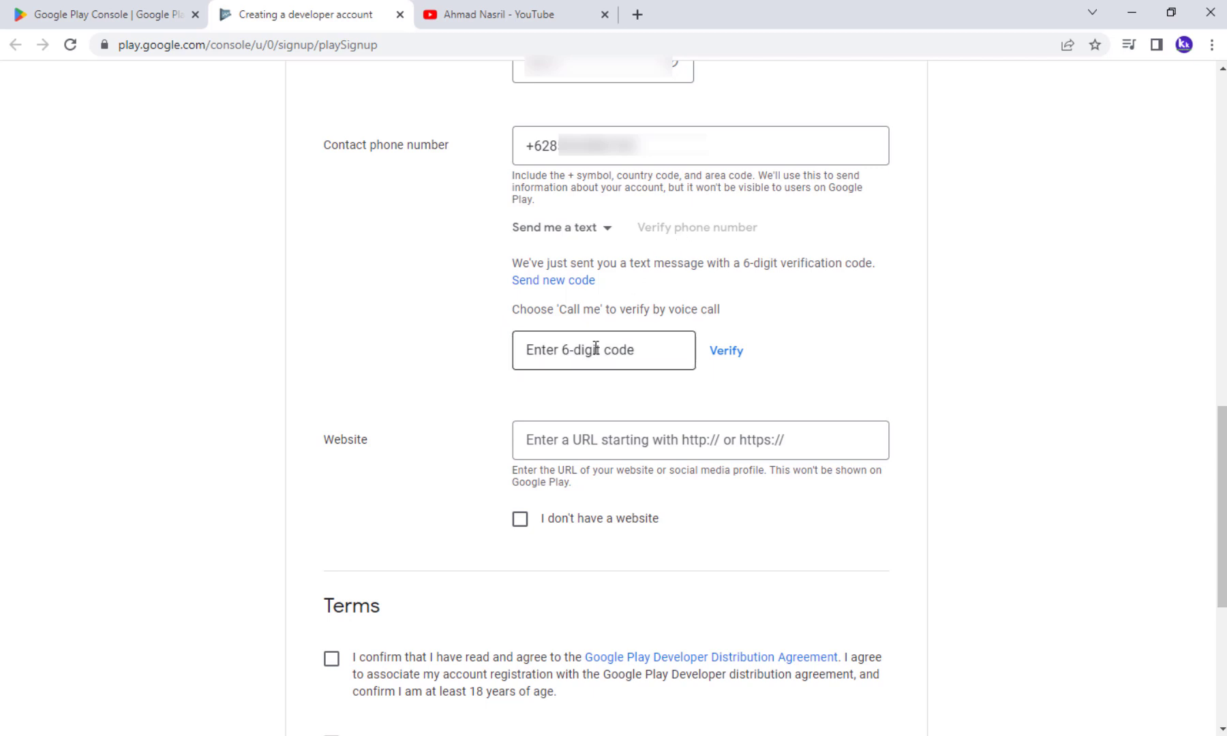
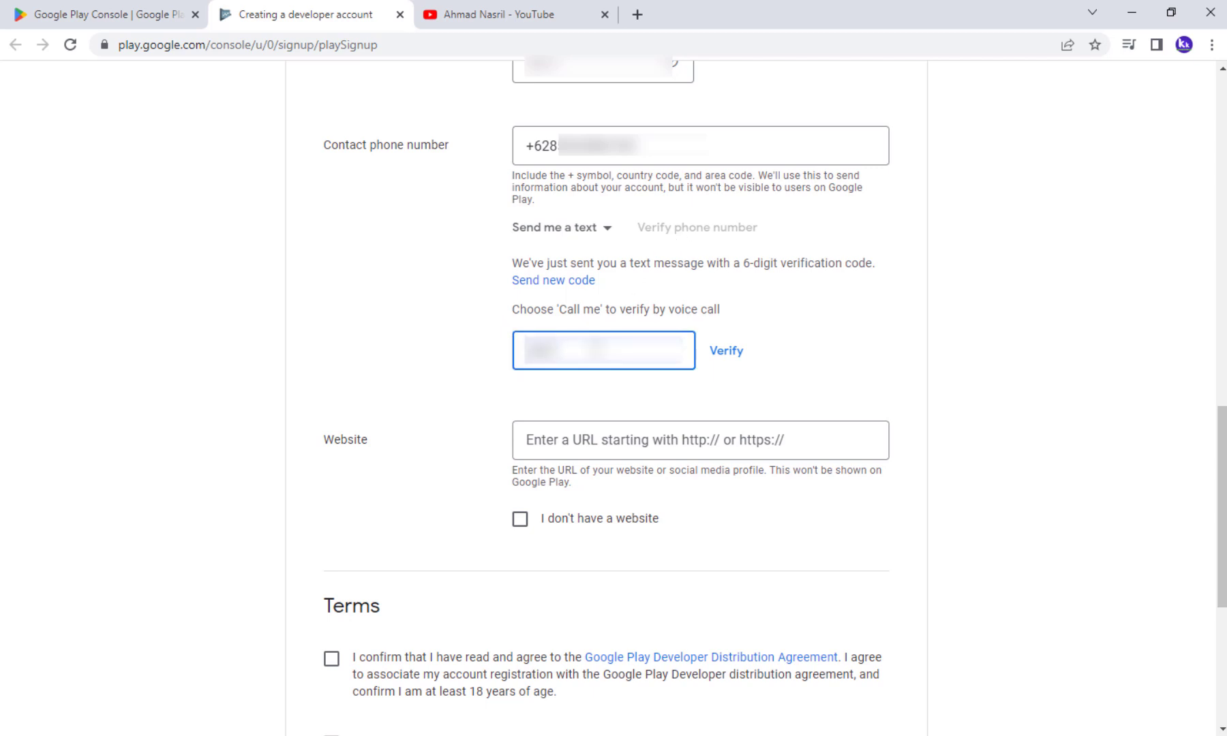
- Copy the YouTube channel URL from the other tab and paste it as the website
{"action": "left_click", "coordinate": [542, 19]}
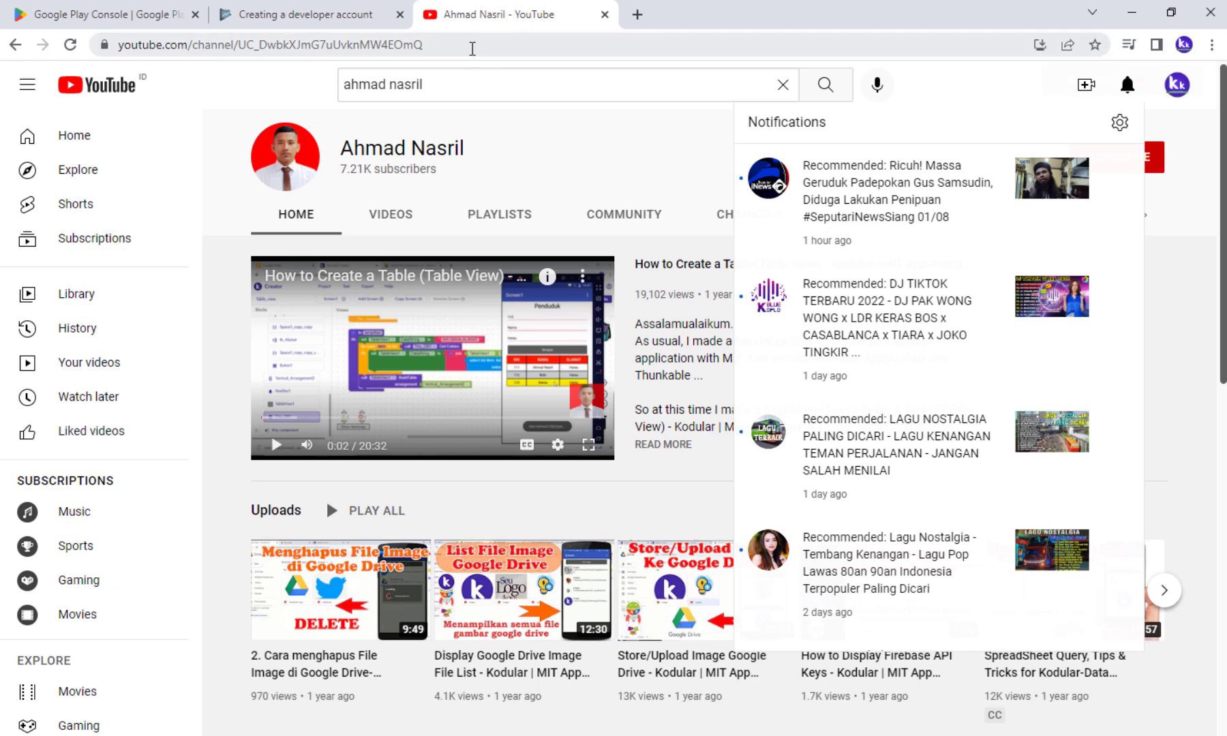
{"action": "left_click", "coordinate": [472, 46]}
{"action": "key", "text": "ctrl+c"}
{"action": "left_click", "coordinate": [363, 13]}
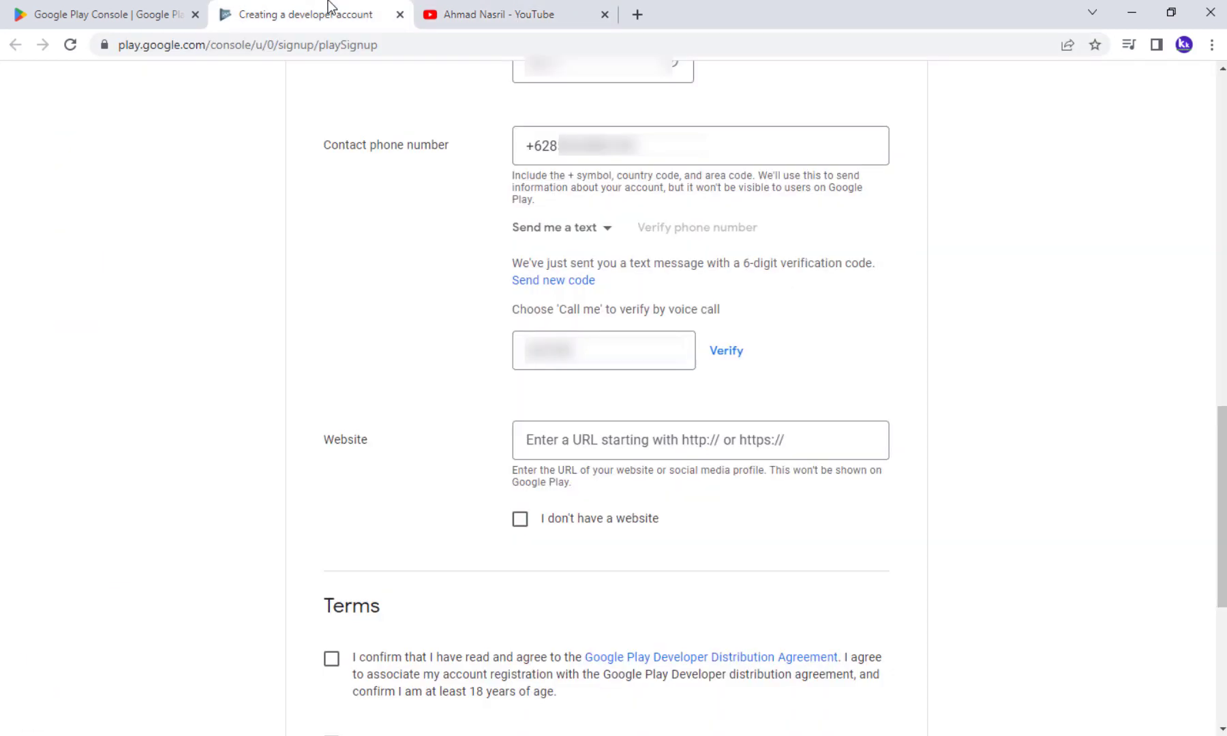
{"action": "left_click", "coordinate": [586, 440]}
{"action": "key", "text": "ctrl+v"}
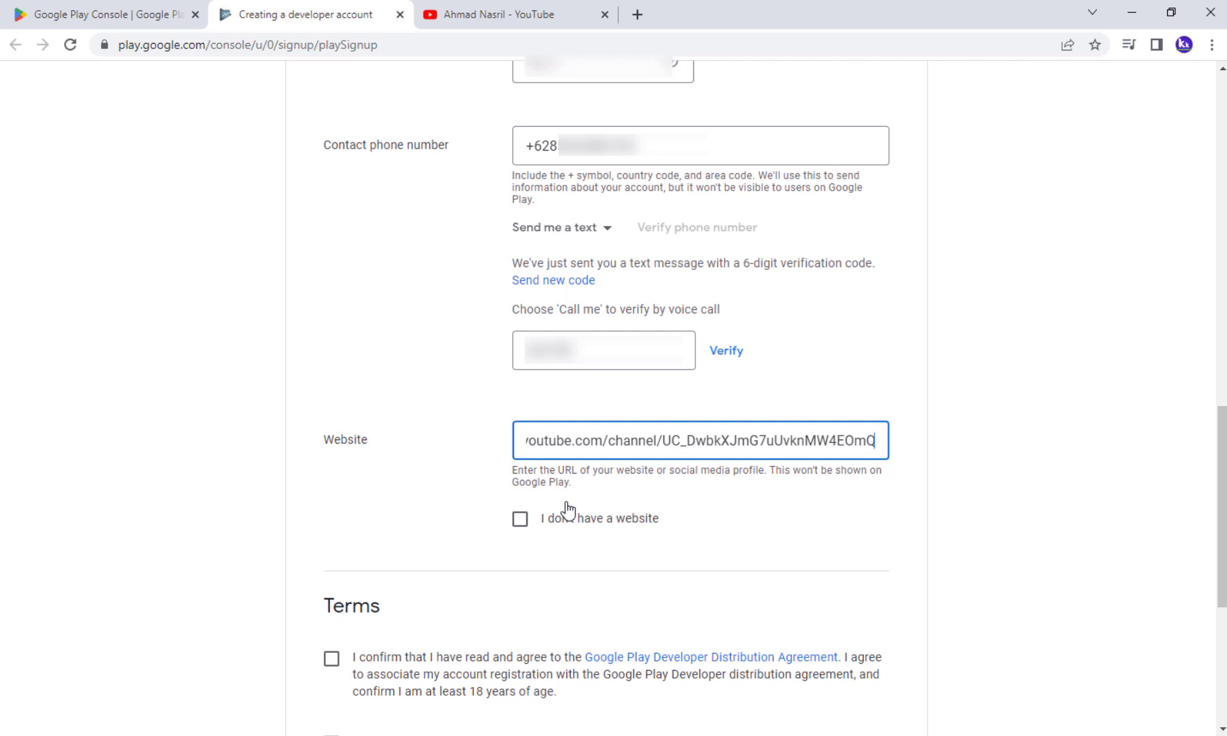
{"action": "scroll", "coordinate": [568, 508], "scroll_direction": "down", "scroll_amount": 5}
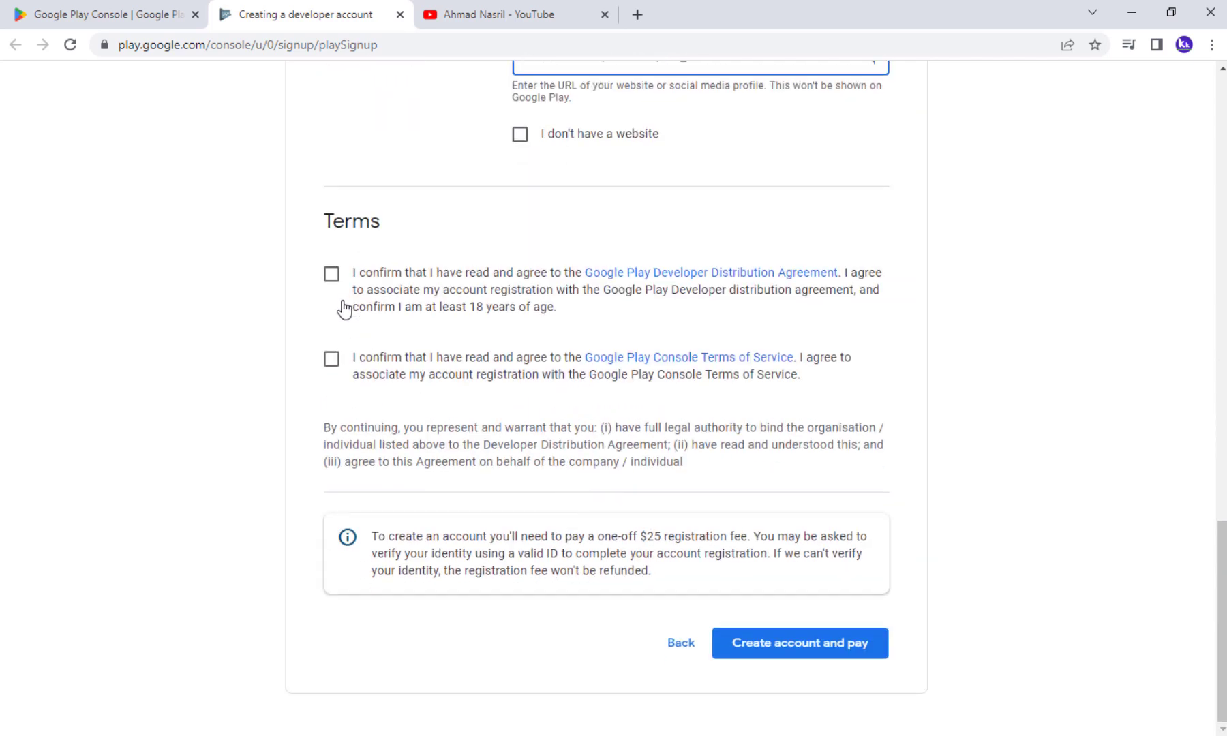
- Accept the Developer Distribution Agreement and Terms of Service, and submit the phone verification code
{"action": "left_click", "coordinate": [332, 276]}
{"action": "left_click", "coordinate": [332, 359]}
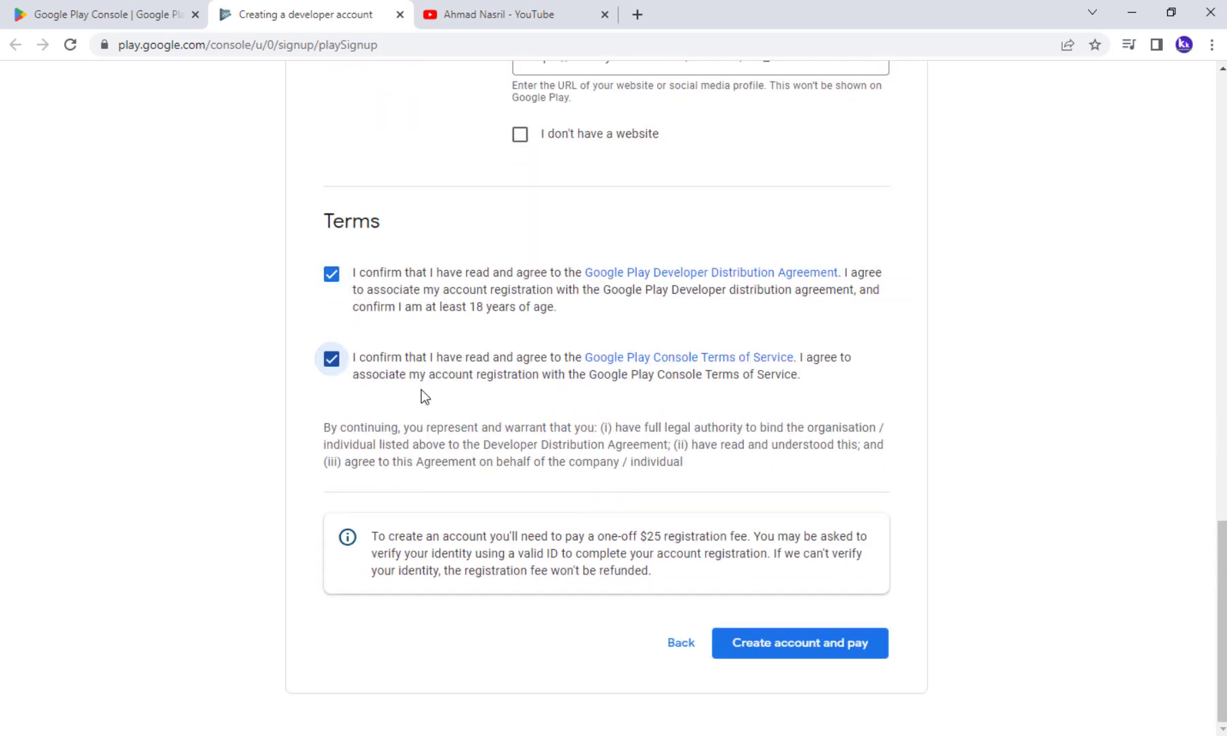
{"action": "scroll", "coordinate": [597, 528], "scroll_direction": "up", "scroll_amount": 5}
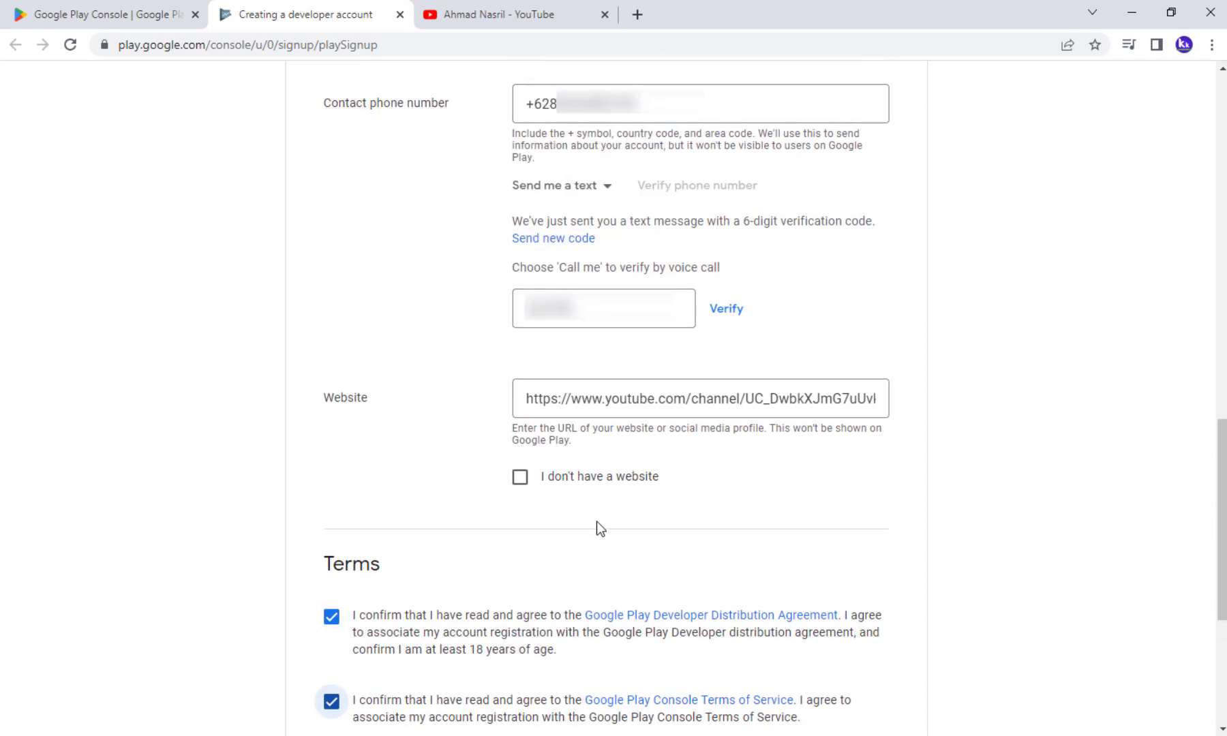
{"action": "left_click", "coordinate": [727, 314]}
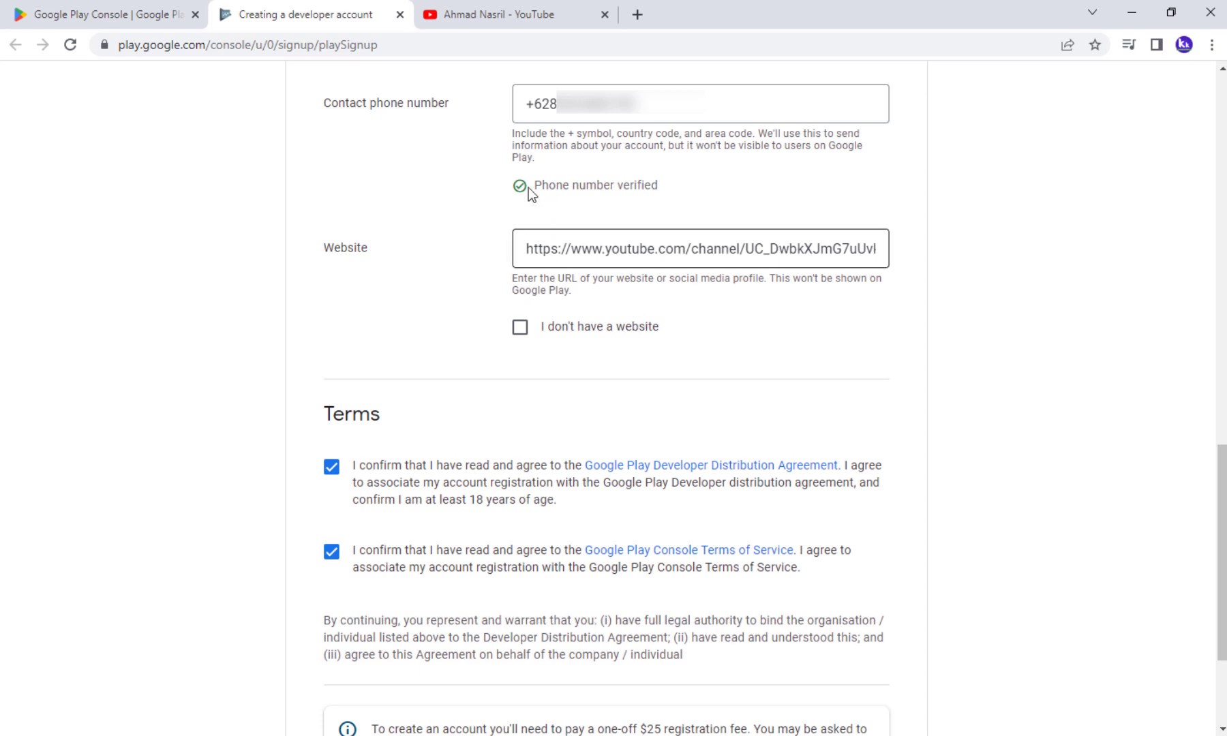
{"action": "scroll", "coordinate": [675, 436], "scroll_direction": "down", "scroll_amount": 3}
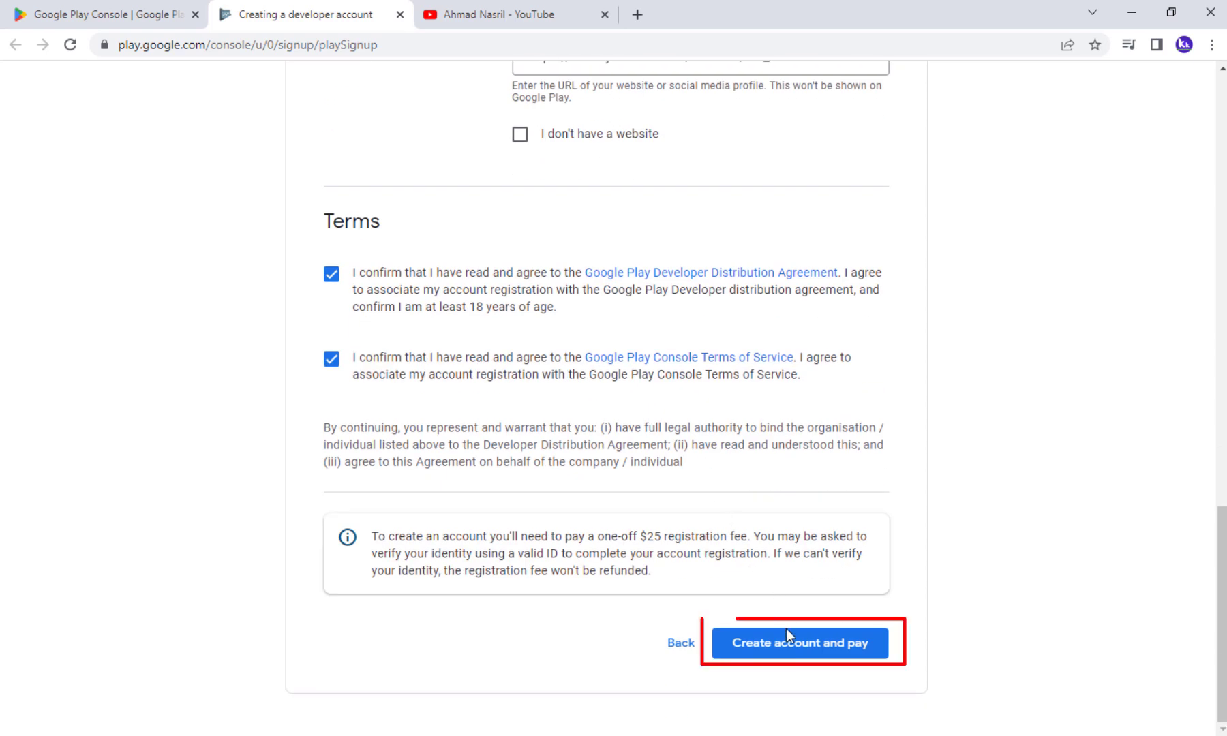
- Choose Create account and pay, then bring up the new credit or debit card form
{"action": "left_click", "coordinate": [793, 653]}
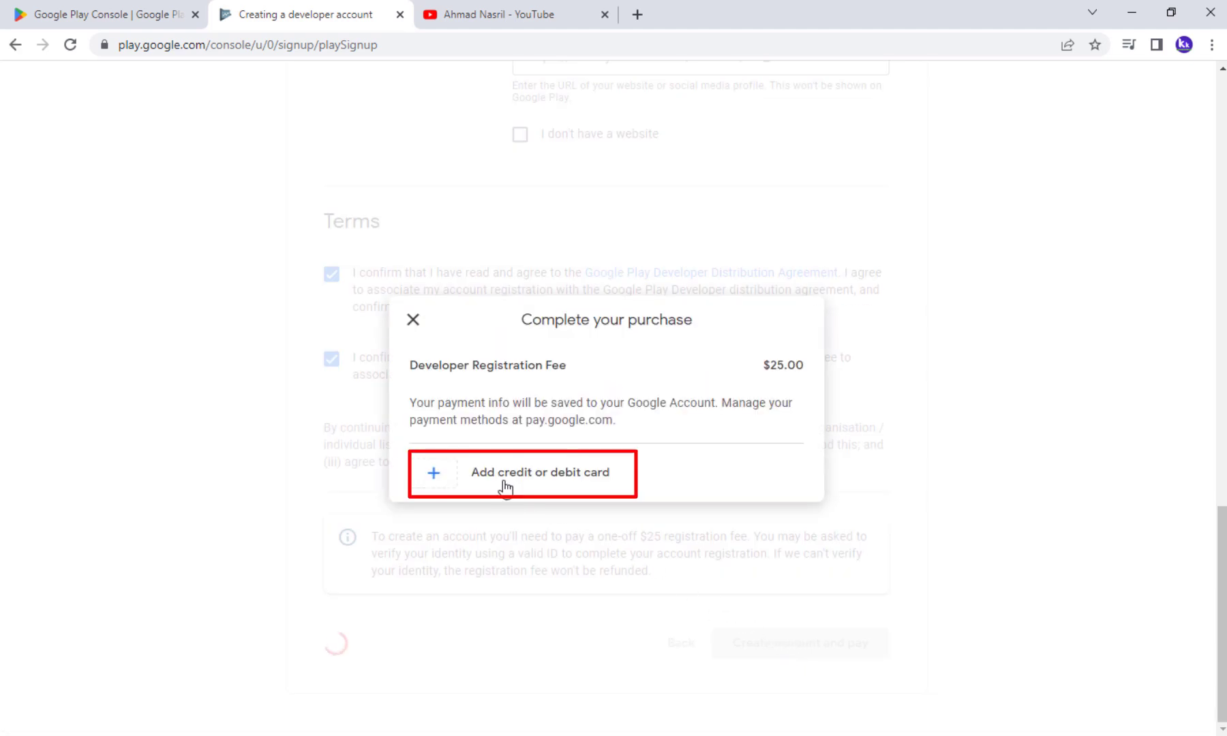
{"action": "left_click", "coordinate": [502, 485]}
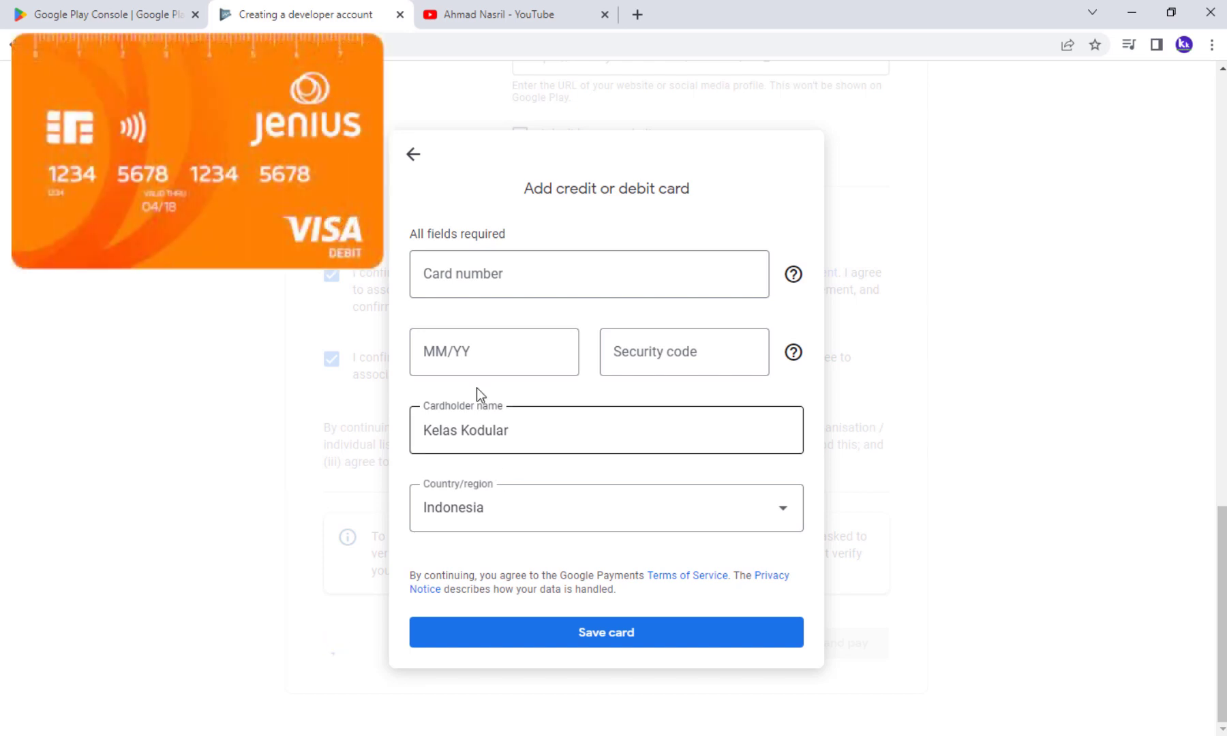
{"action": "left_click", "coordinate": [453, 276]}
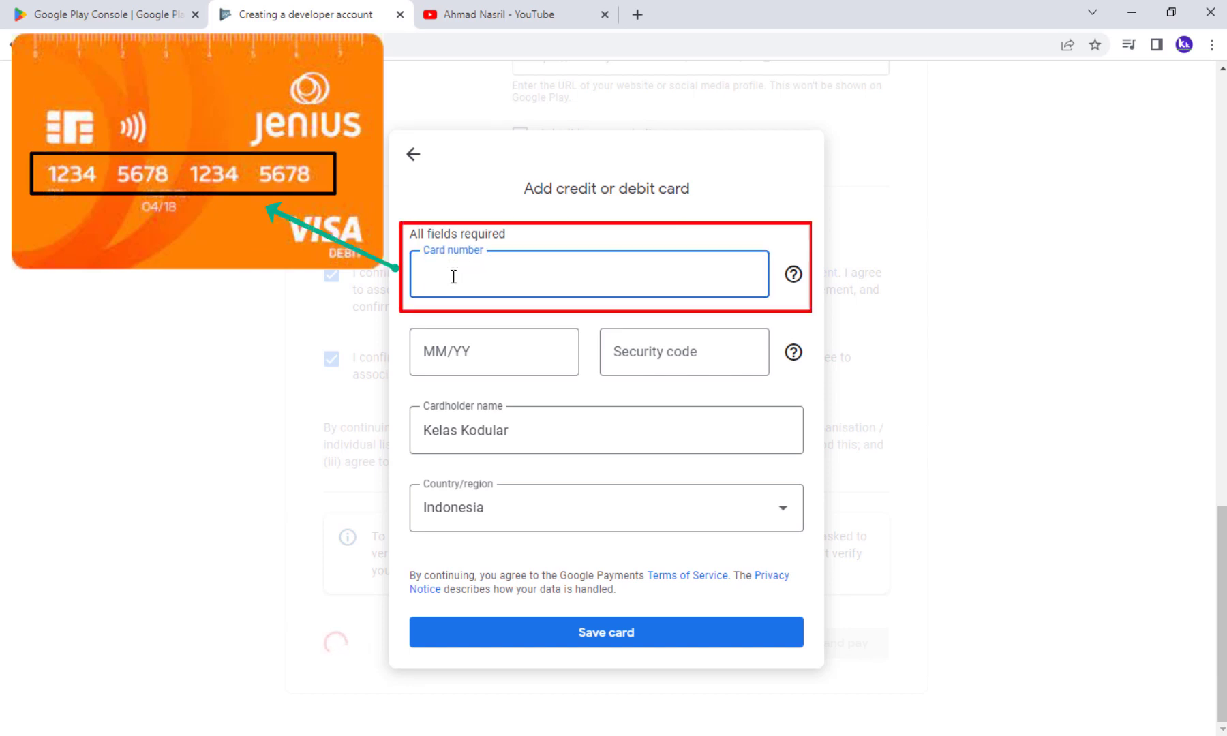
{"action": "left_click", "coordinate": [454, 346]}
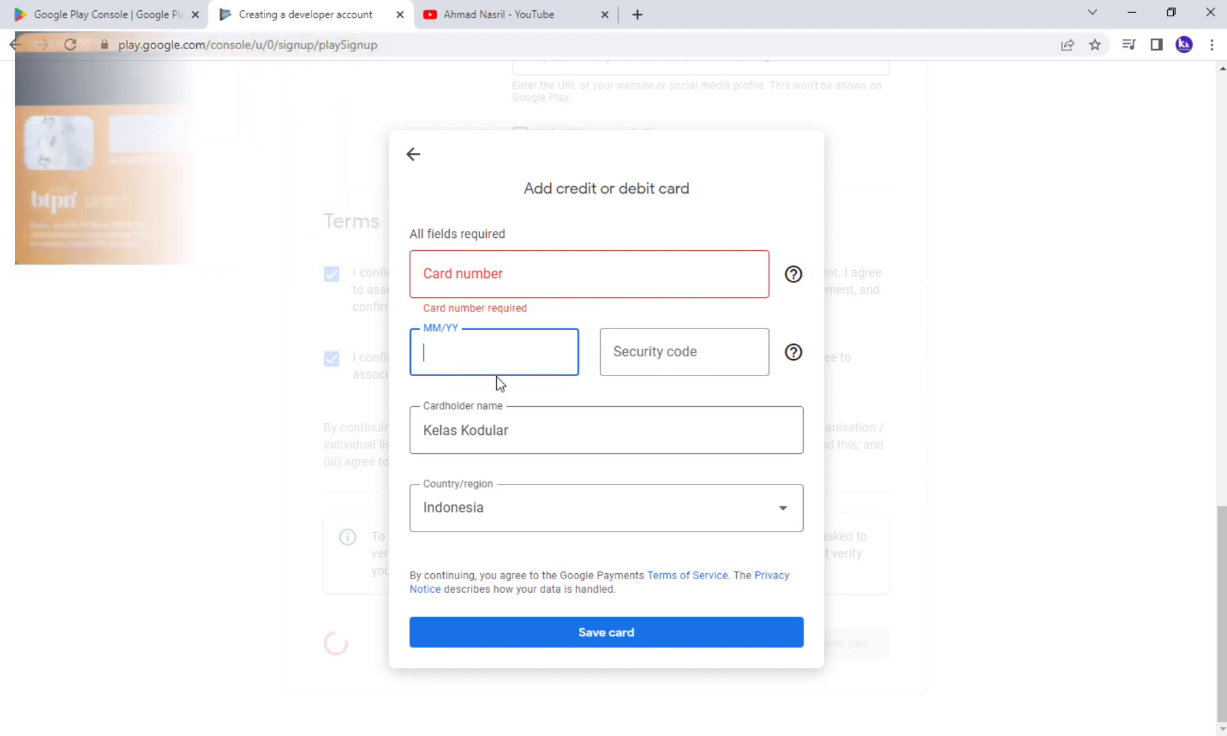
{"action": "left_click", "coordinate": [653, 364]}
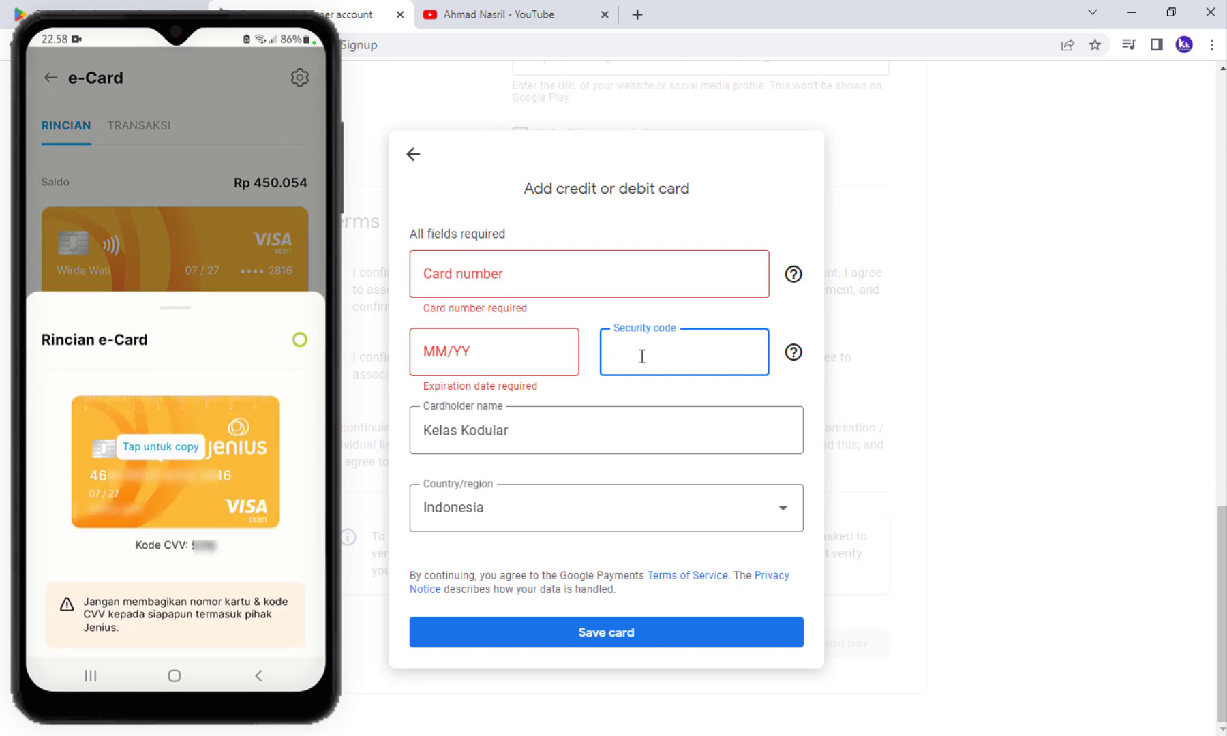
- Fill in the card number, expiry date and security code
{"action": "left_click", "coordinate": [546, 275]}
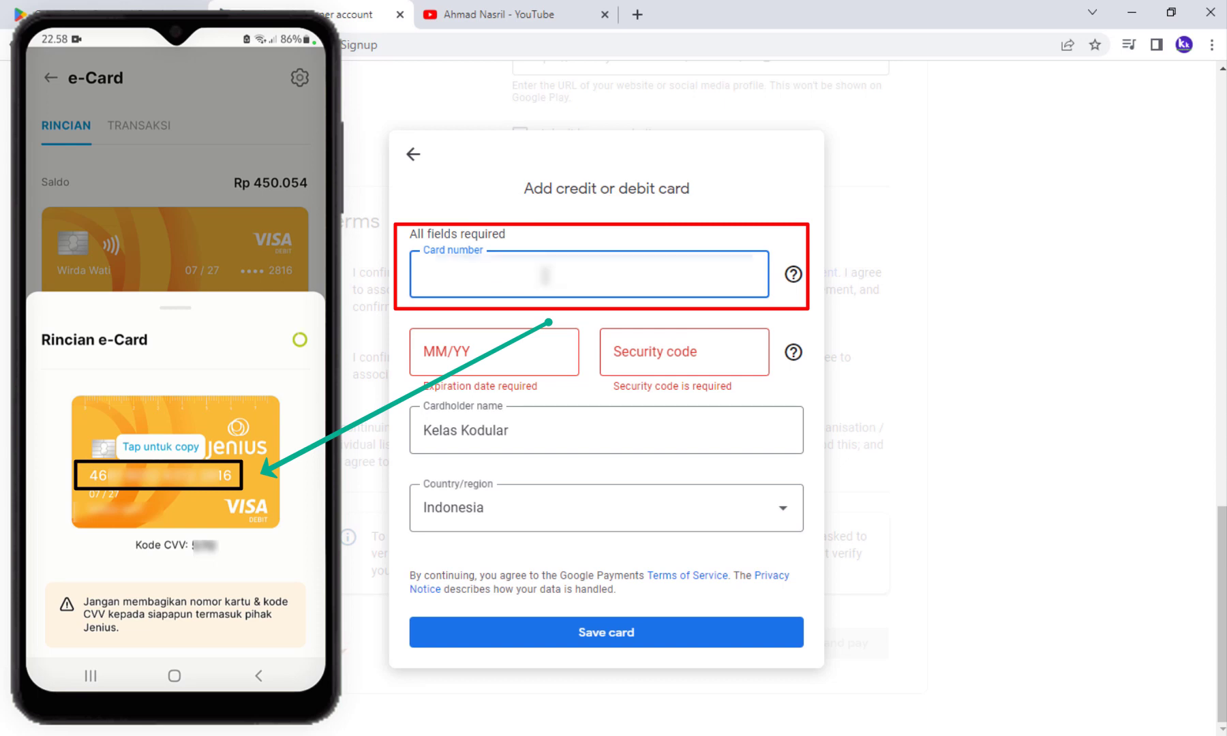
{"action": "type", "text": "46xxxxxxxxxxxx16"}
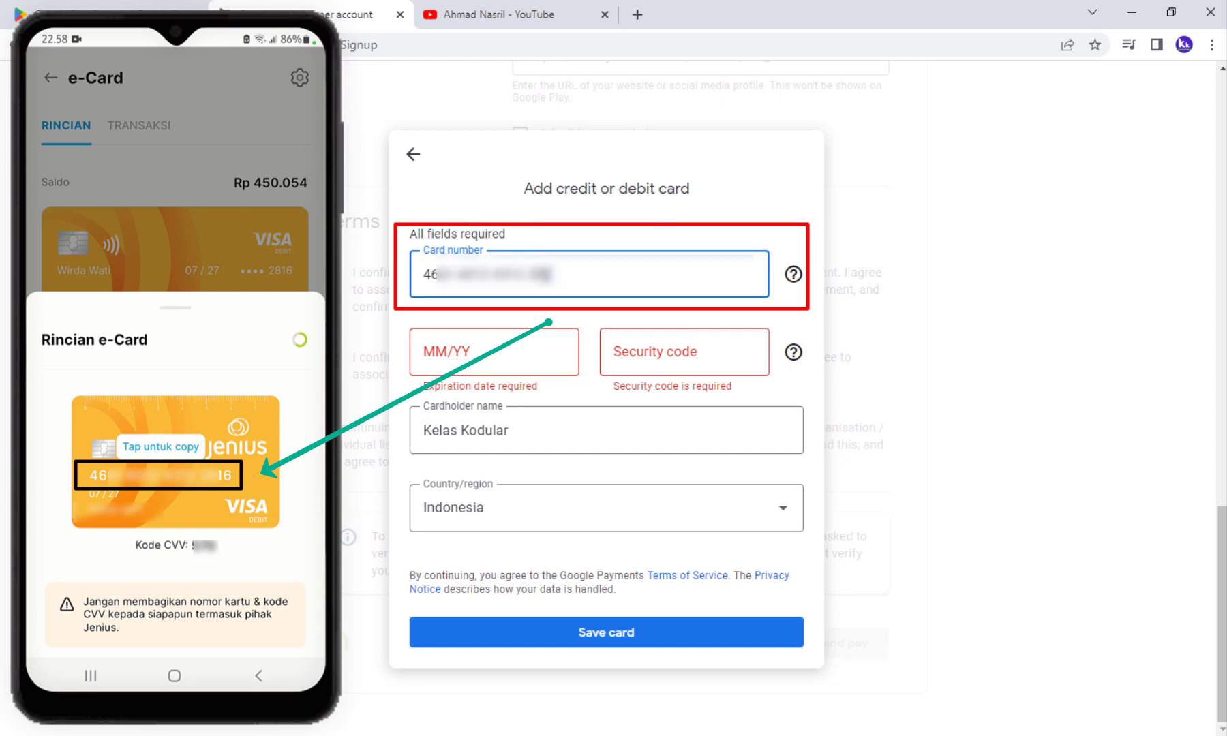
{"action": "key", "text": "Tab"}
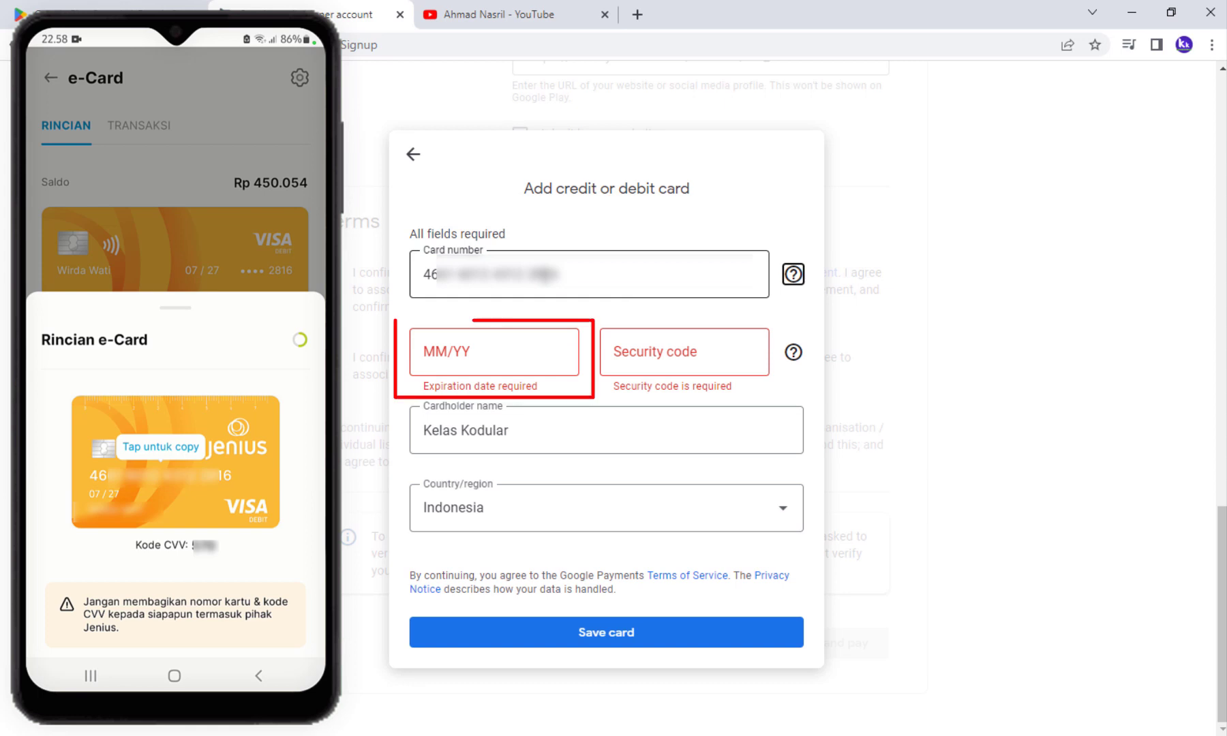
{"action": "left_click", "coordinate": [523, 351]}
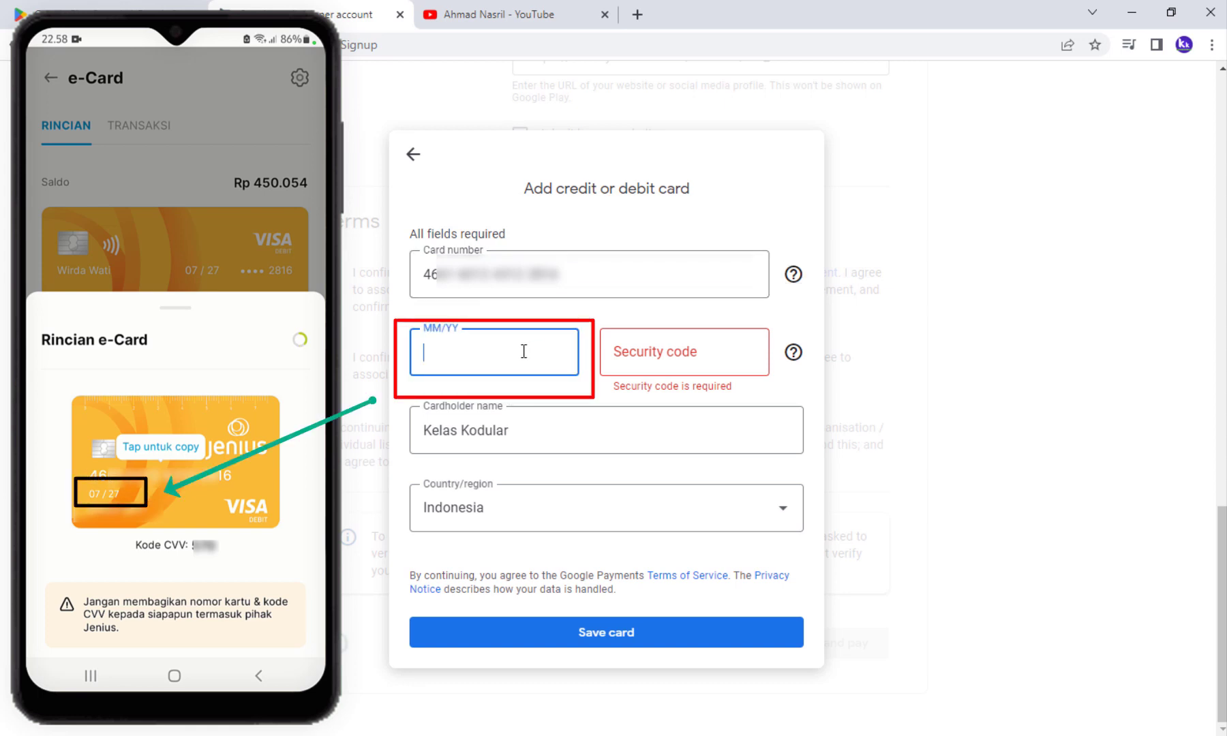
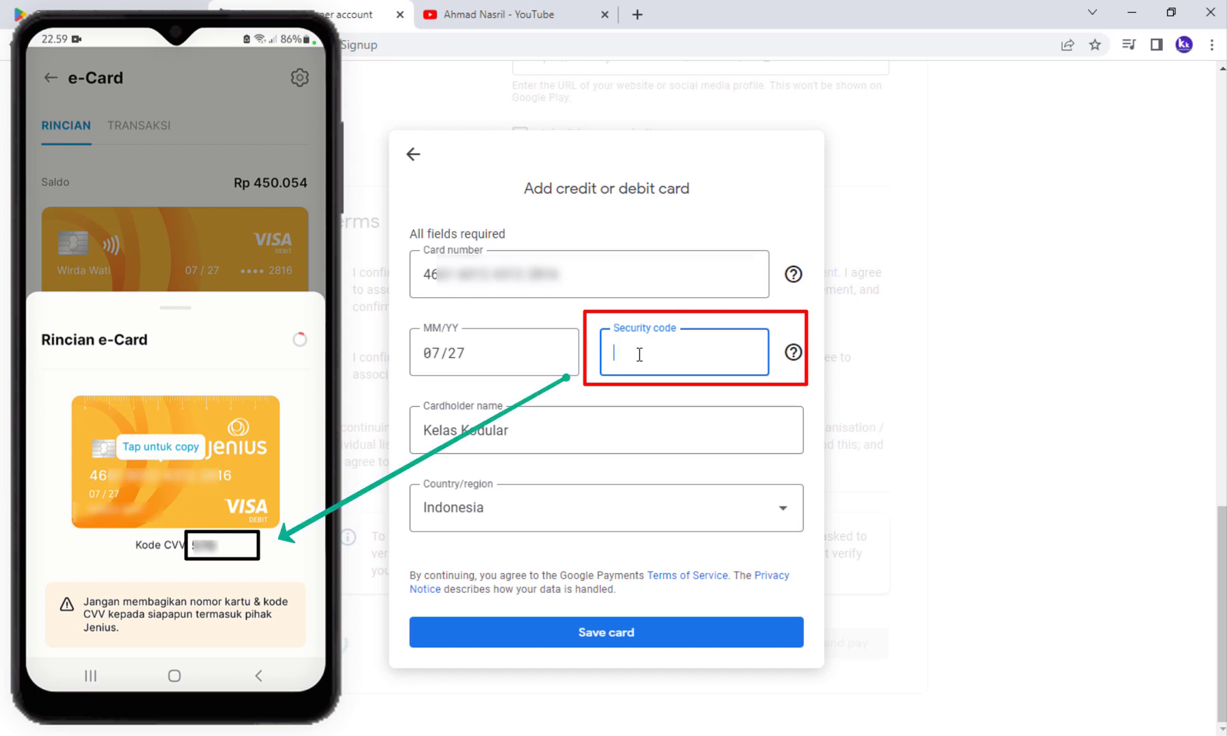
{"action": "key", "text": "Tab"}
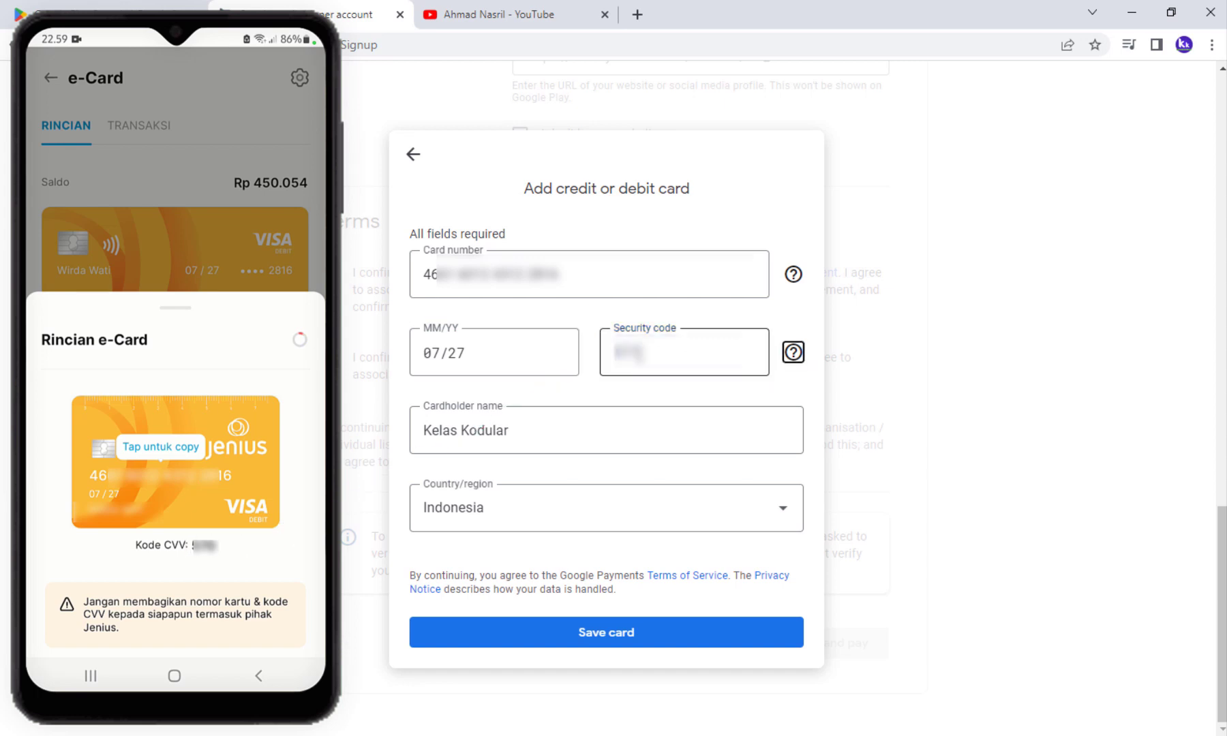
- Replace the cardholder name with the account holder's name and save the card
{"action": "left_click_drag", "start_coordinate": [547, 430], "coordinate": [424, 430]}
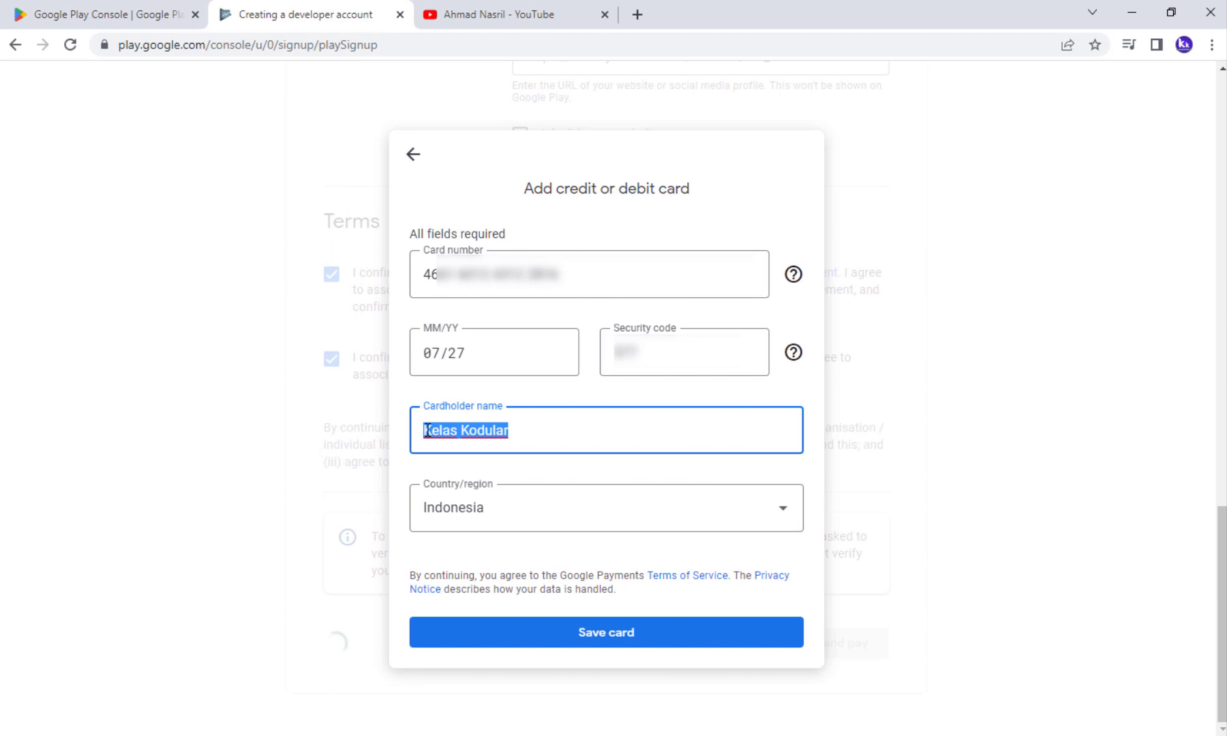
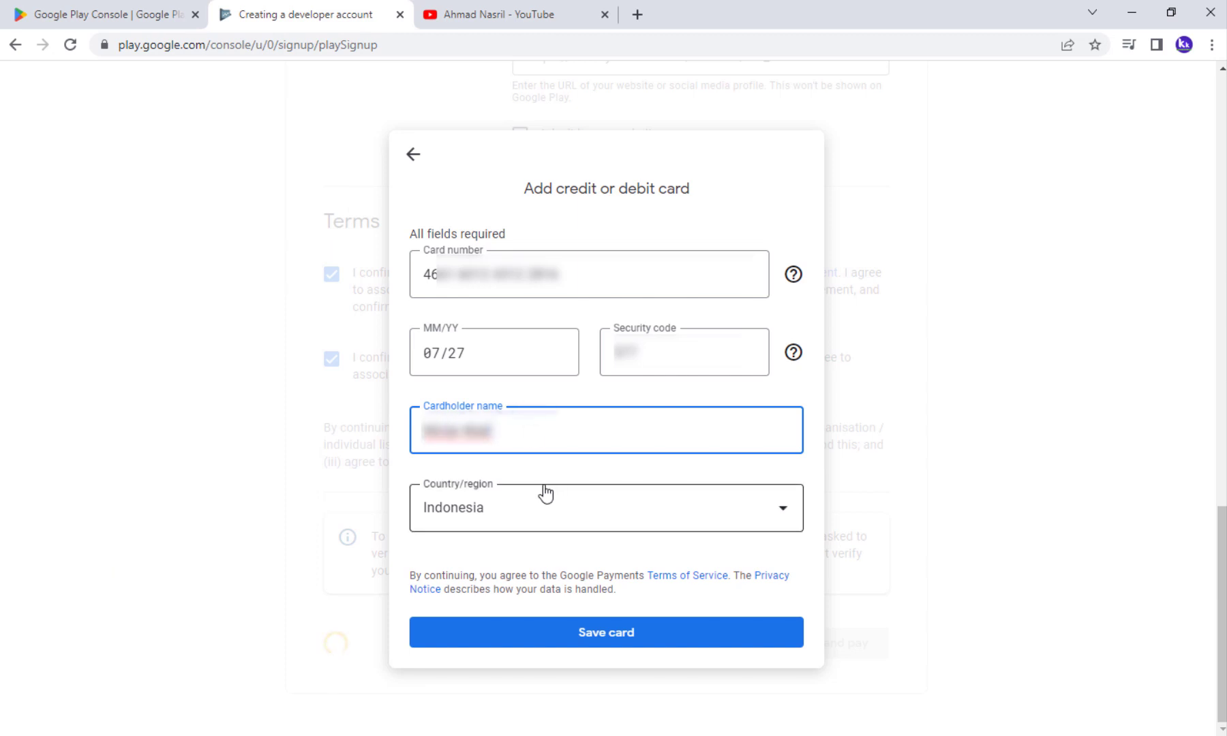
{"action": "left_click", "coordinate": [614, 639]}
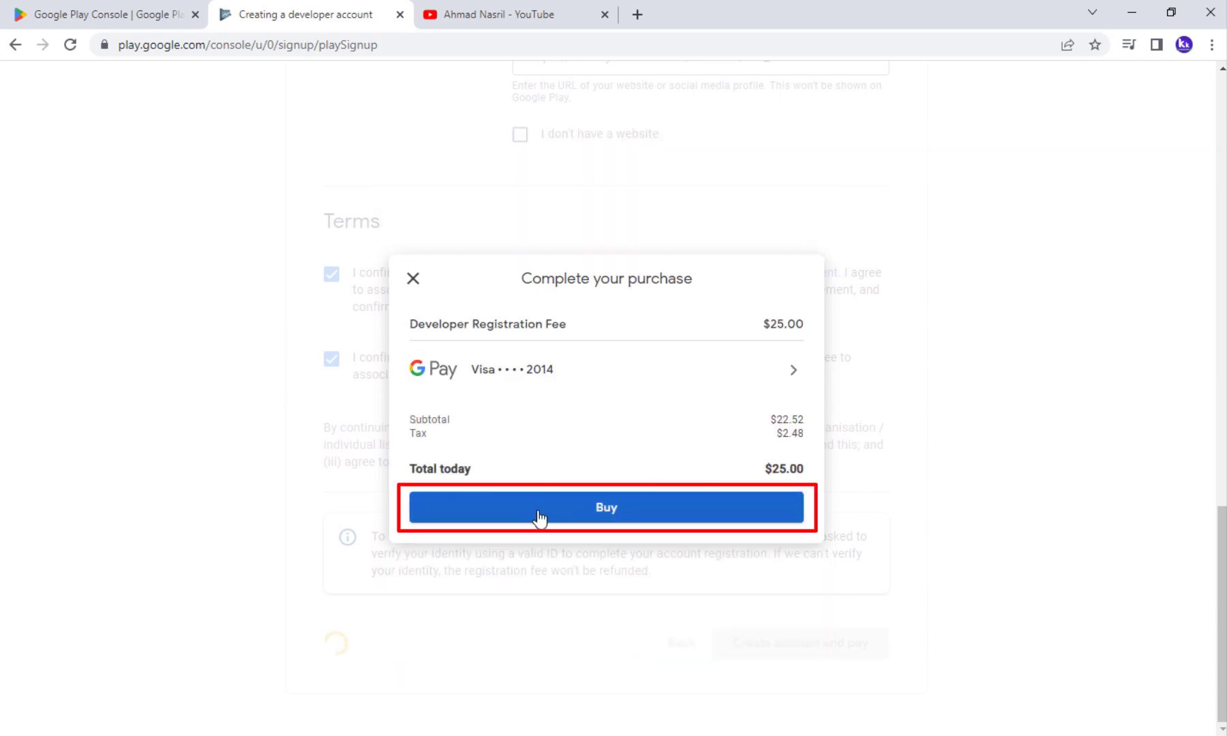
- Buy the $25.00 registration and continue to the new developer account's All apps page
{"action": "left_click", "coordinate": [538, 515]}
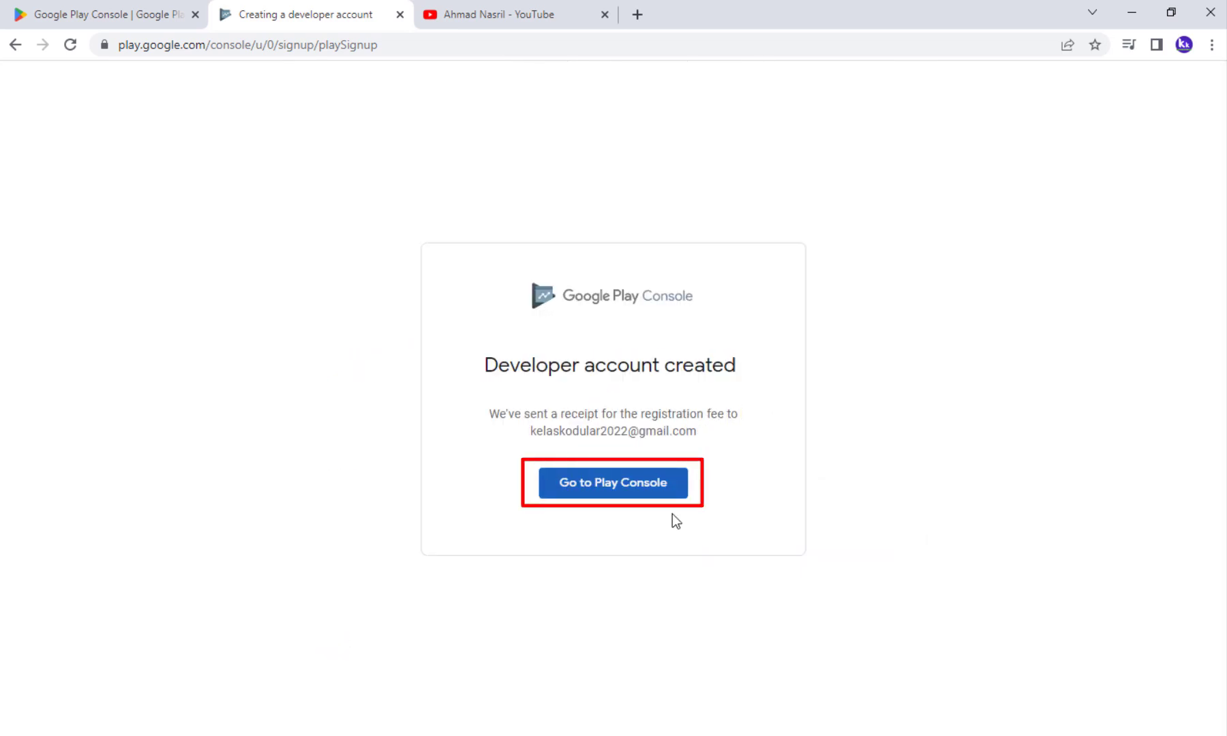
{"action": "left_click", "coordinate": [624, 492]}
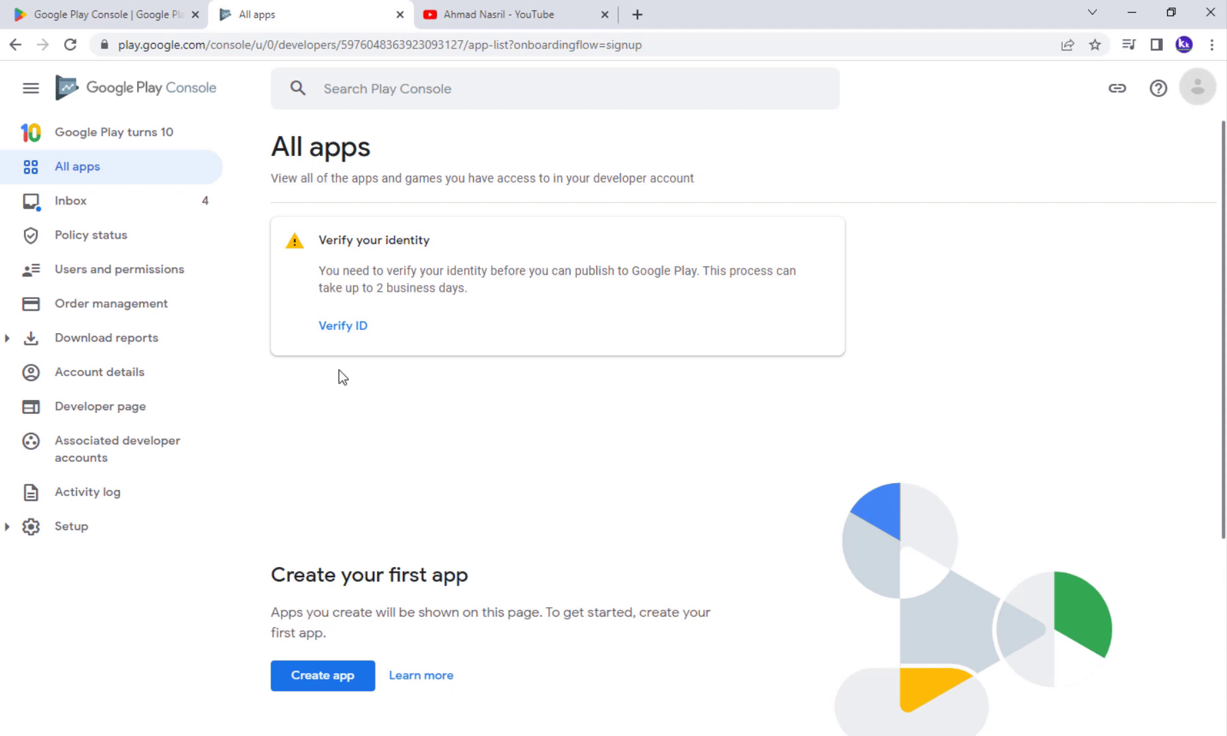
- Begin identity verification and enter the account holder's legal name
{"action": "left_click", "coordinate": [327, 333]}
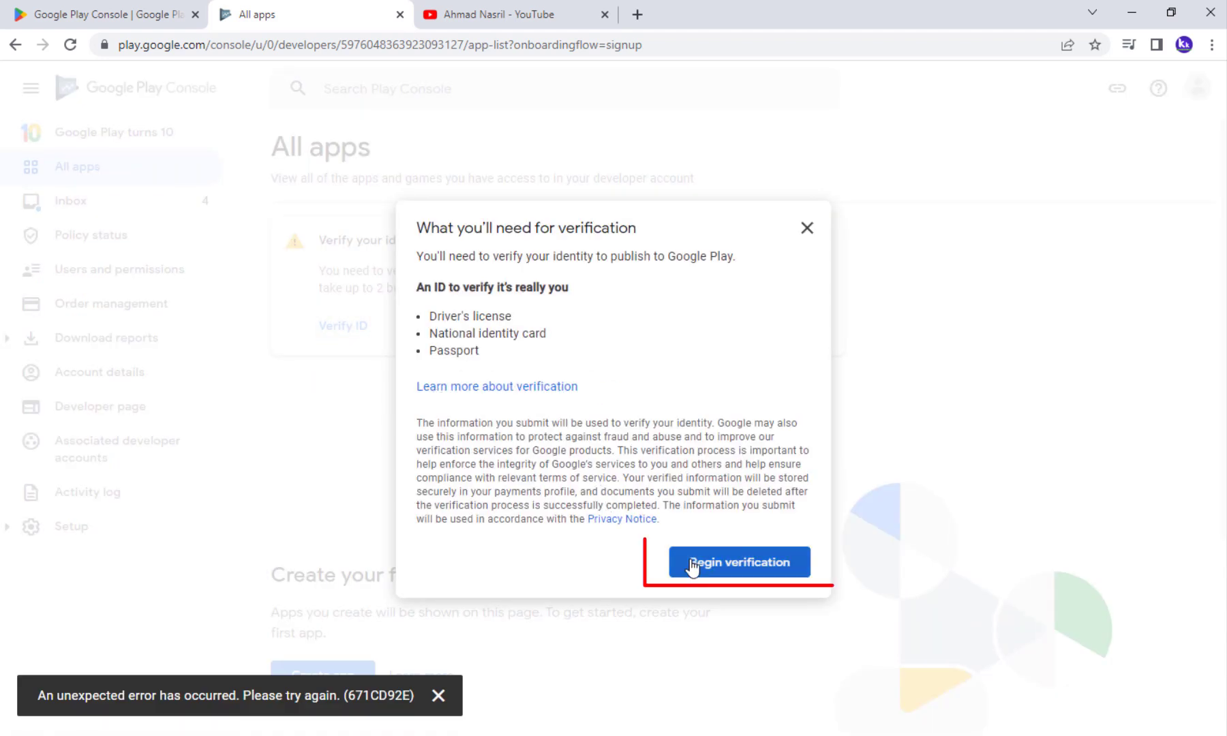
{"action": "left_click", "coordinate": [713, 566]}
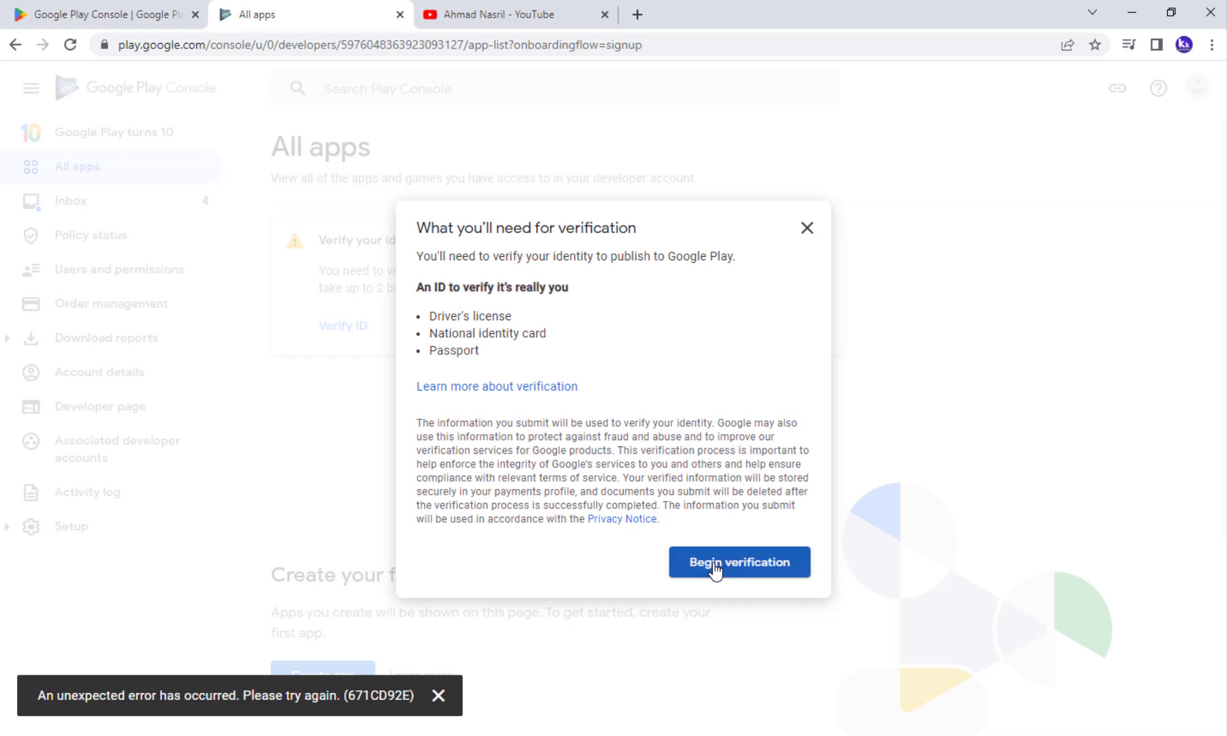
{"action": "left_click", "coordinate": [564, 354]}
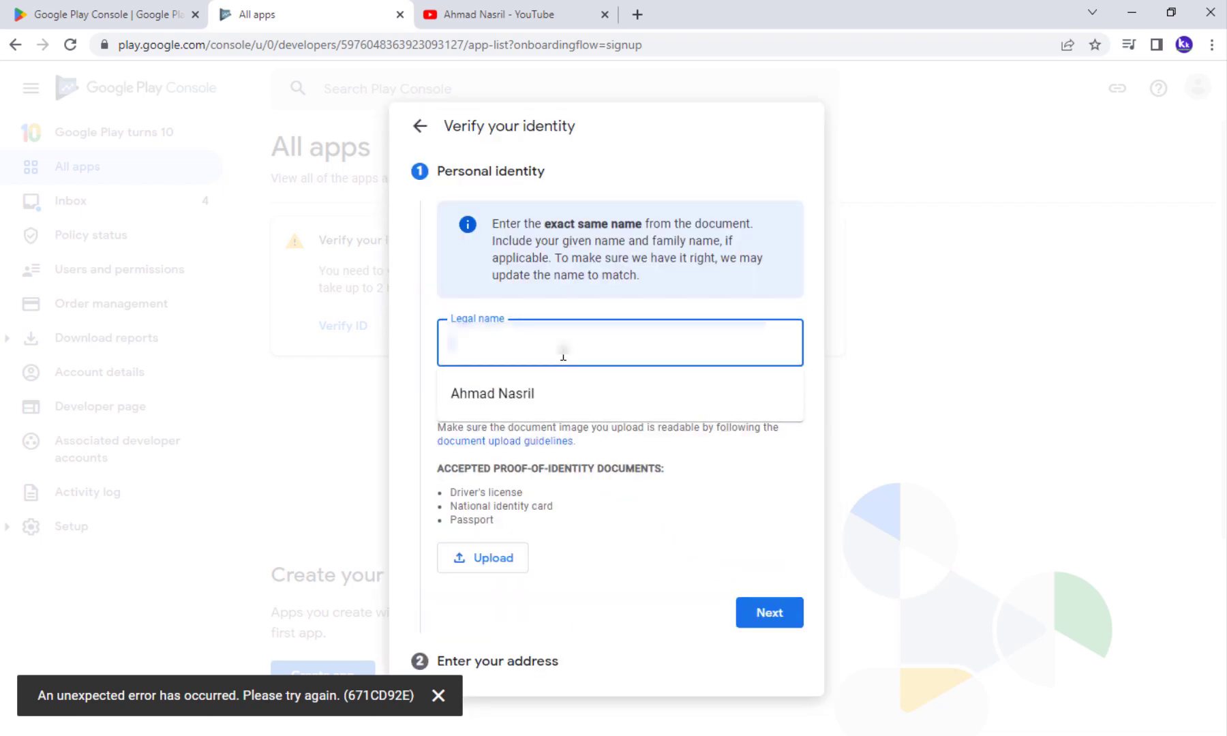
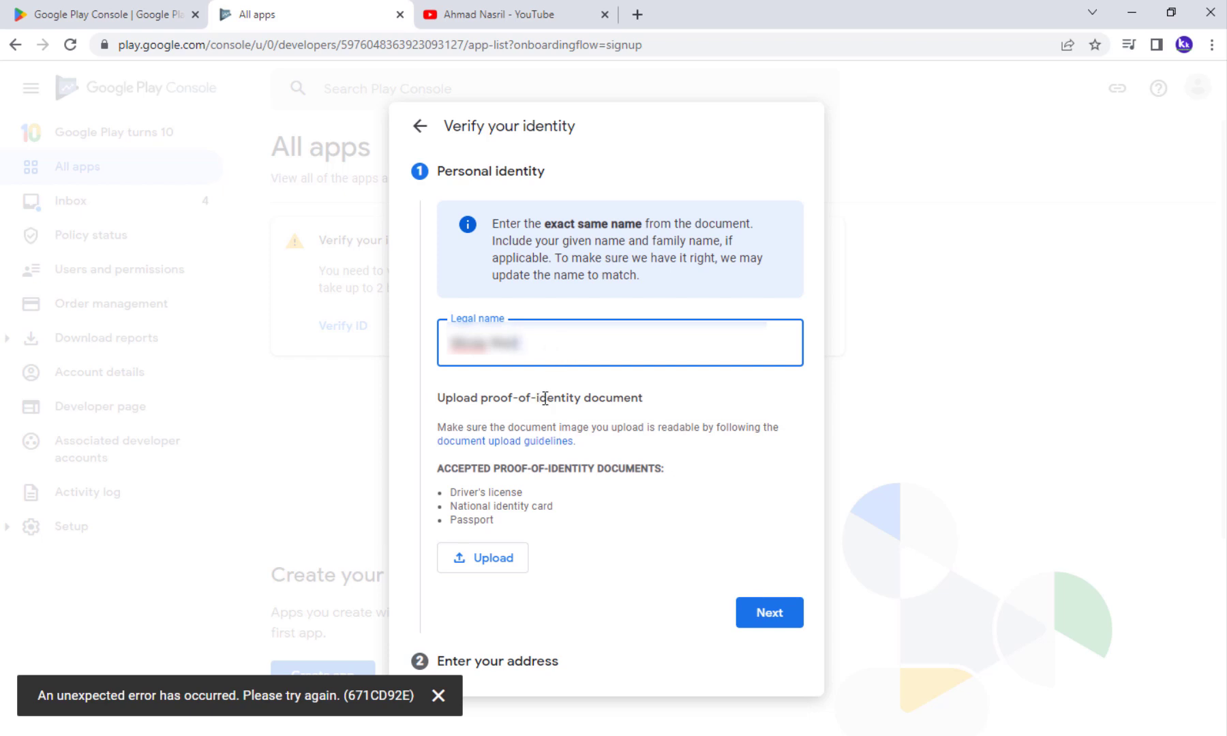
{"action": "left_click", "coordinate": [689, 505]}
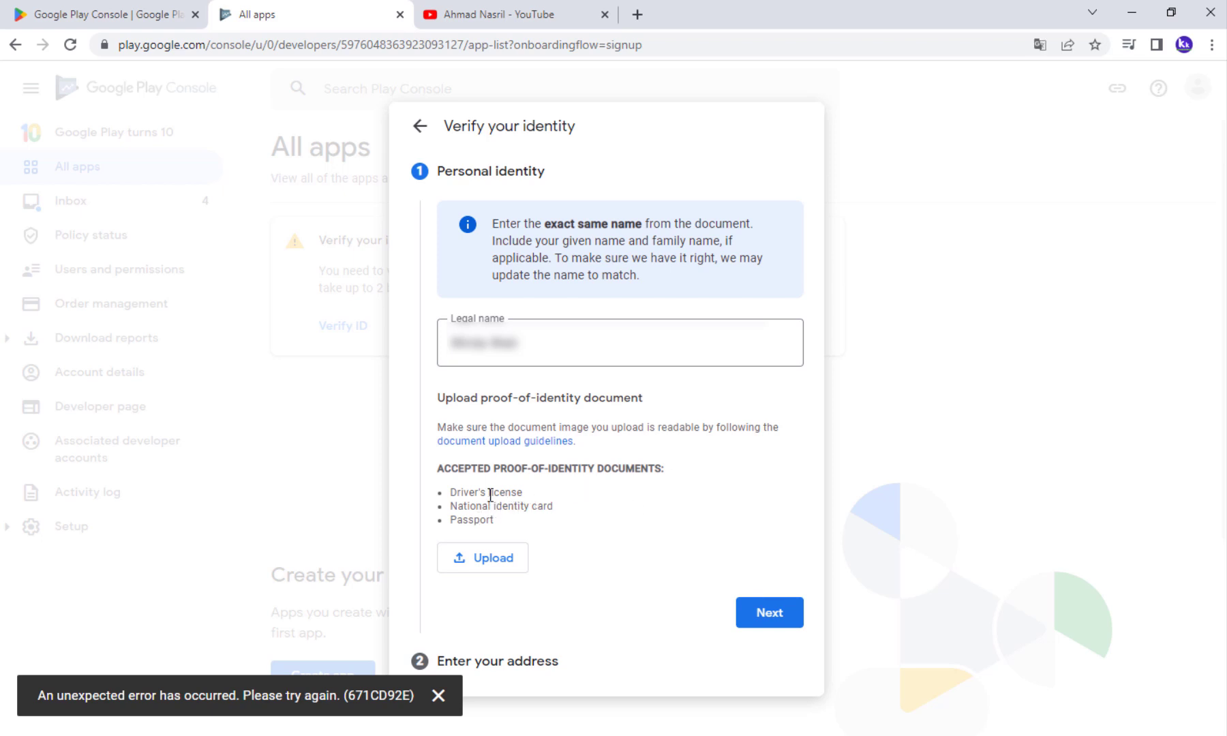
- Attach the ID photo 20220802_232532.jpg from Downloads and continue to the address step
{"action": "left_click", "coordinate": [526, 558]}
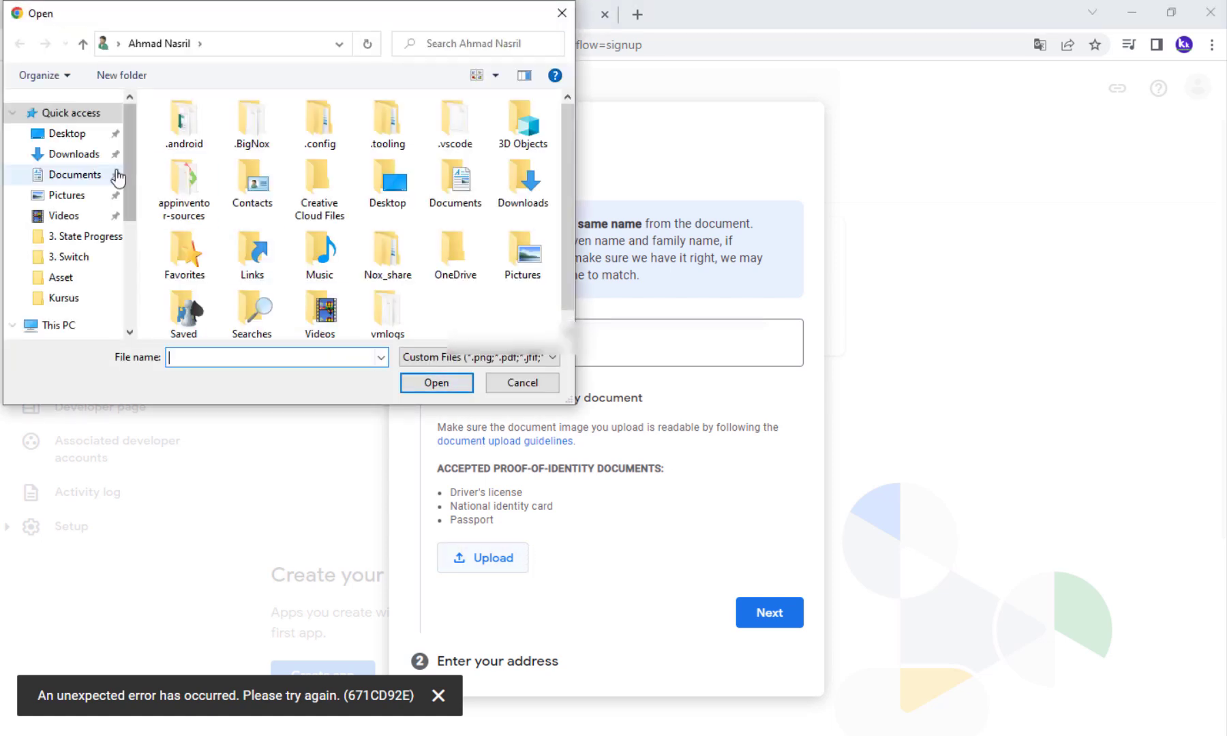
{"action": "left_click", "coordinate": [93, 161]}
{"action": "double_click", "coordinate": [197, 167]}
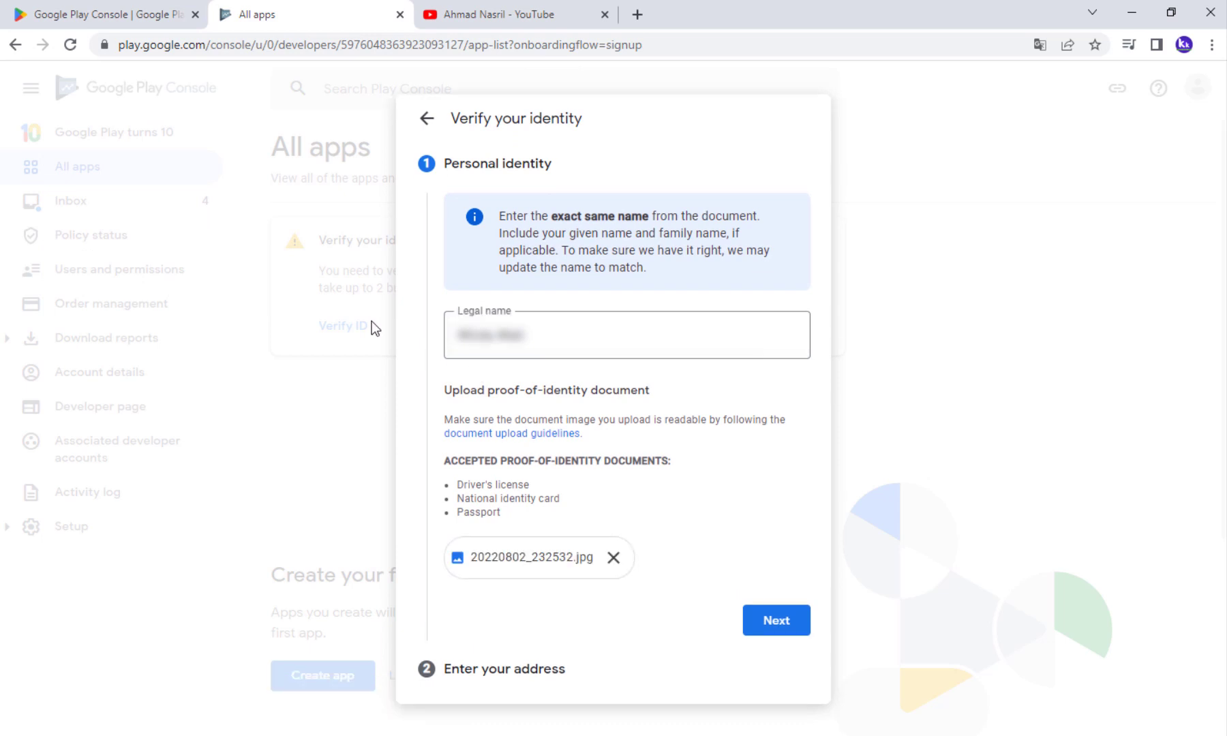
{"action": "left_click", "coordinate": [791, 622]}
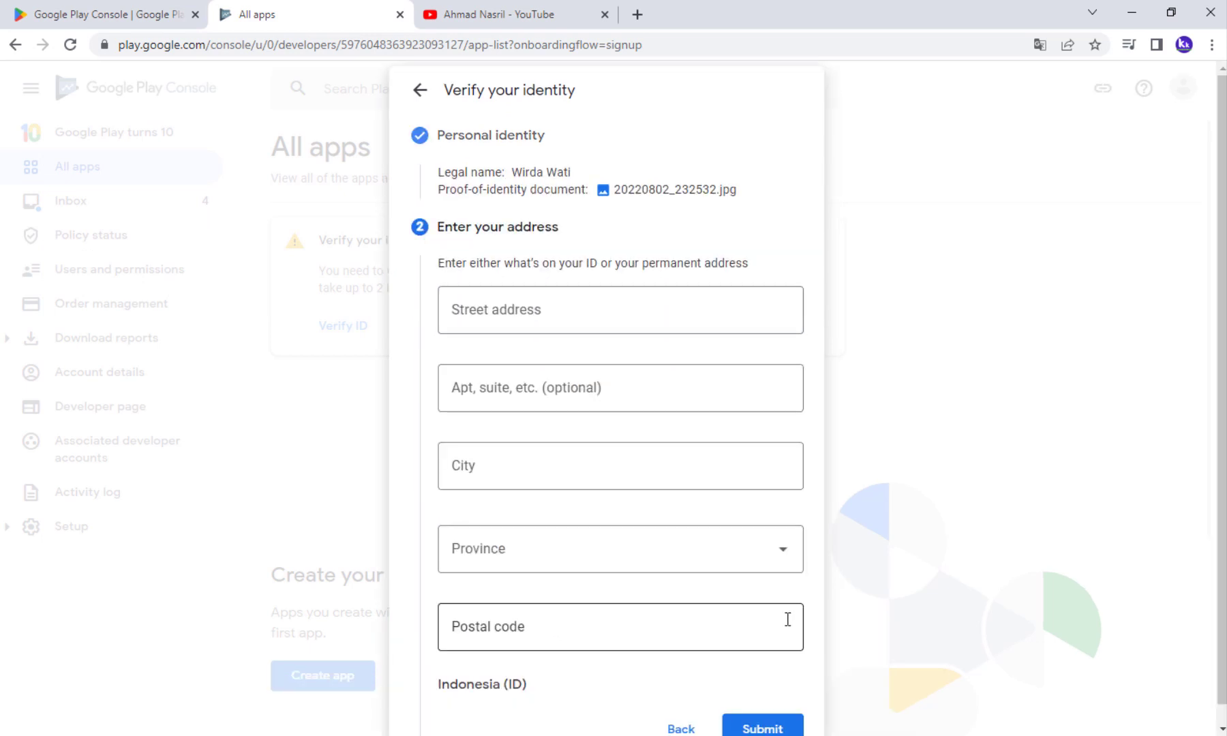
- Fill in the street address and city fields
{"action": "left_click", "coordinate": [576, 306]}
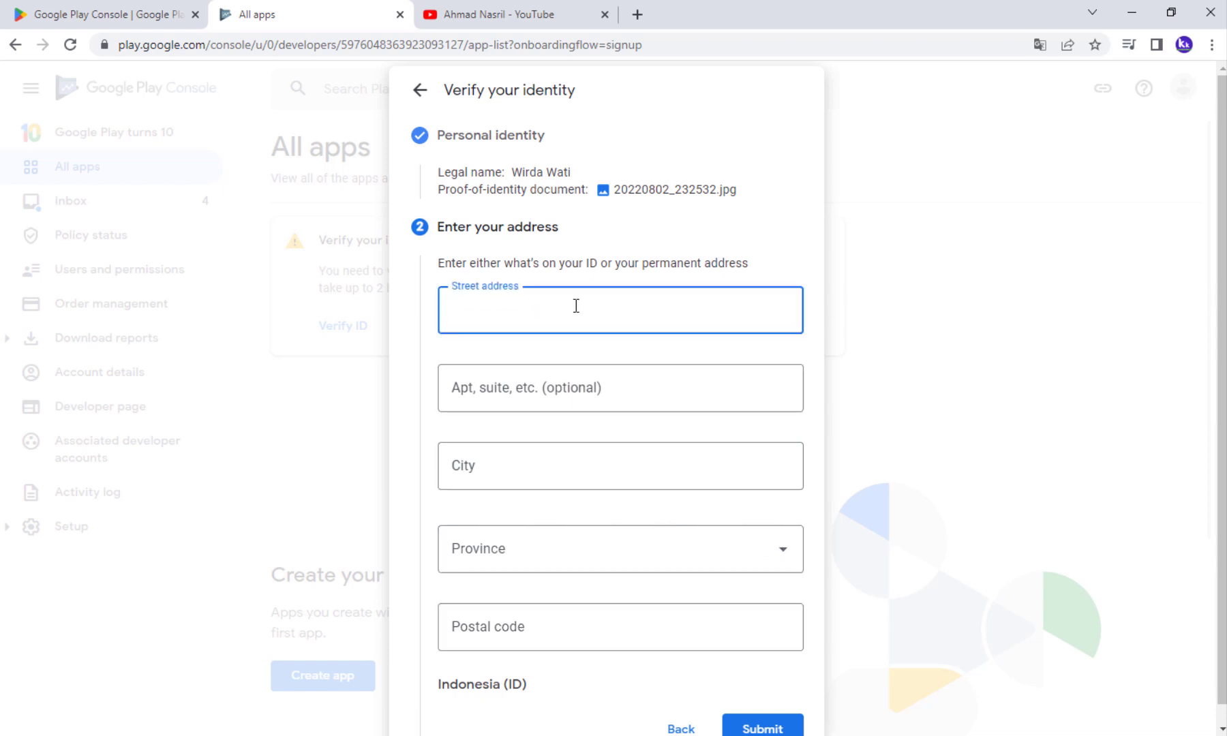
{"action": "scroll", "coordinate": [609, 295], "scroll_direction": "down", "scroll_amount": 1}
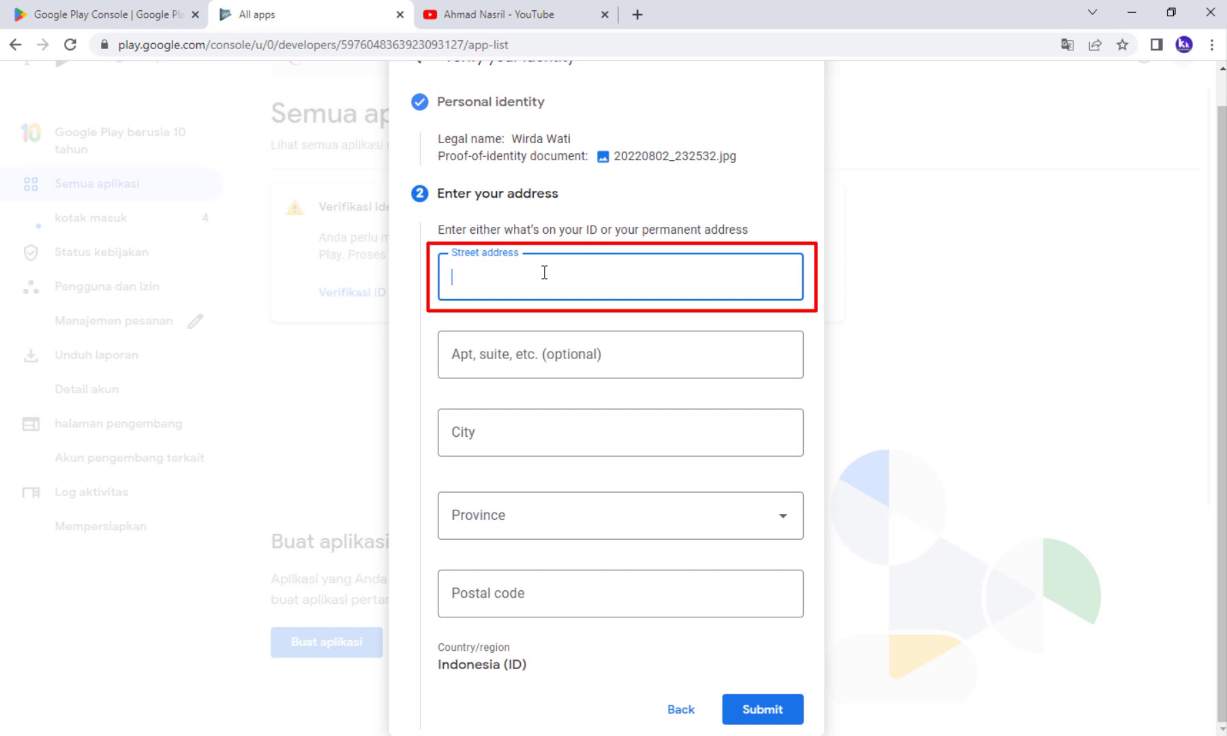
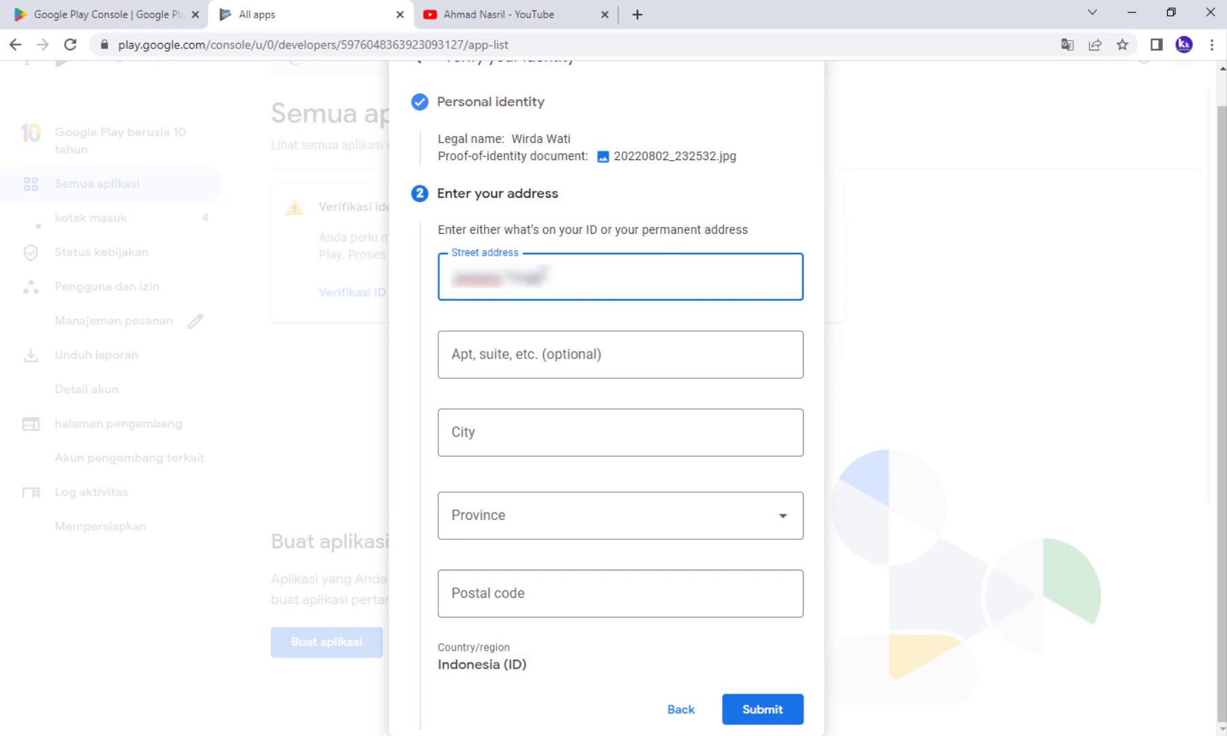
{"action": "left_click", "coordinate": [562, 354]}
{"action": "left_click", "coordinate": [541, 432]}
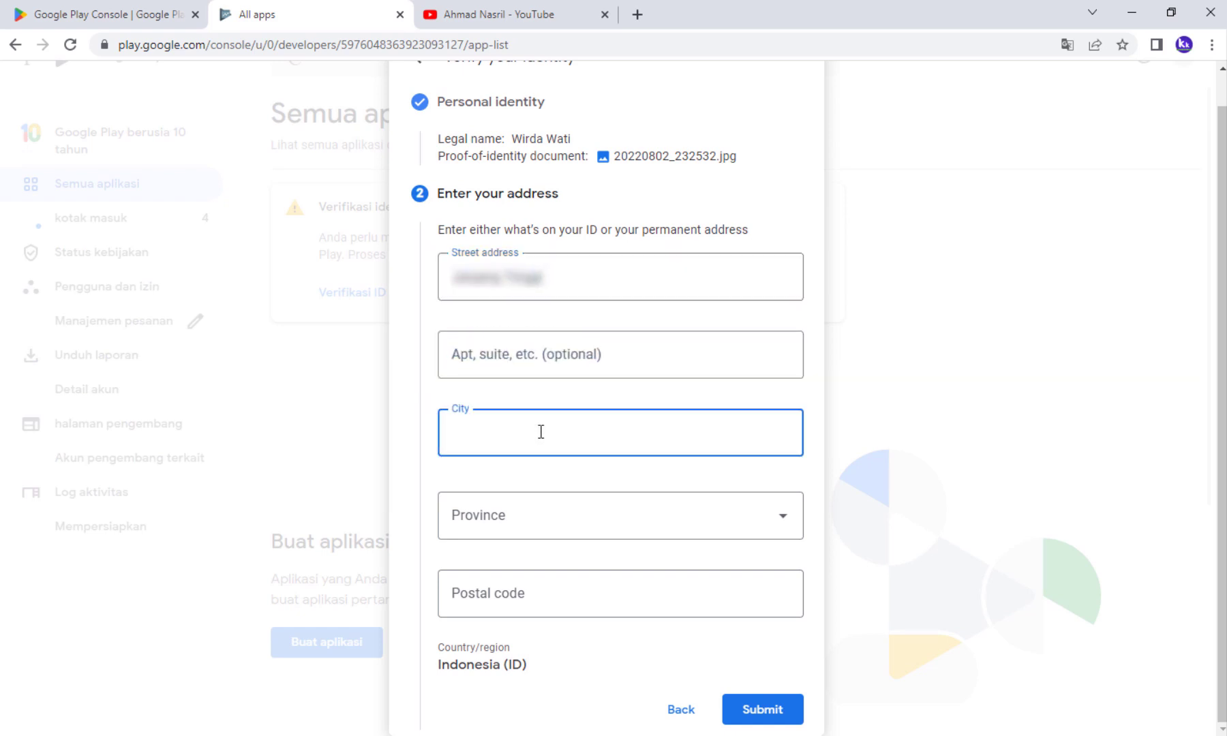
{"action": "type", "text": "Bima Kota Bima"}
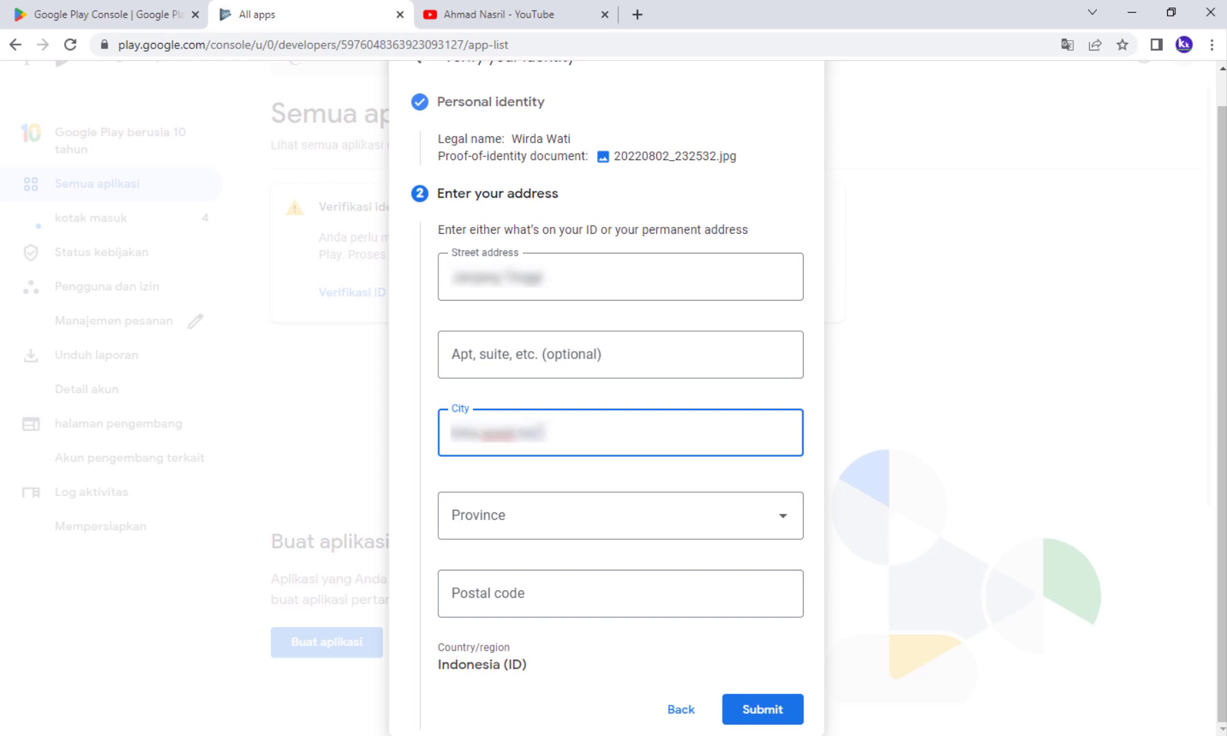
- Choose the province, enter the postal code, and submit the identity verification
{"action": "left_click", "coordinate": [572, 544]}
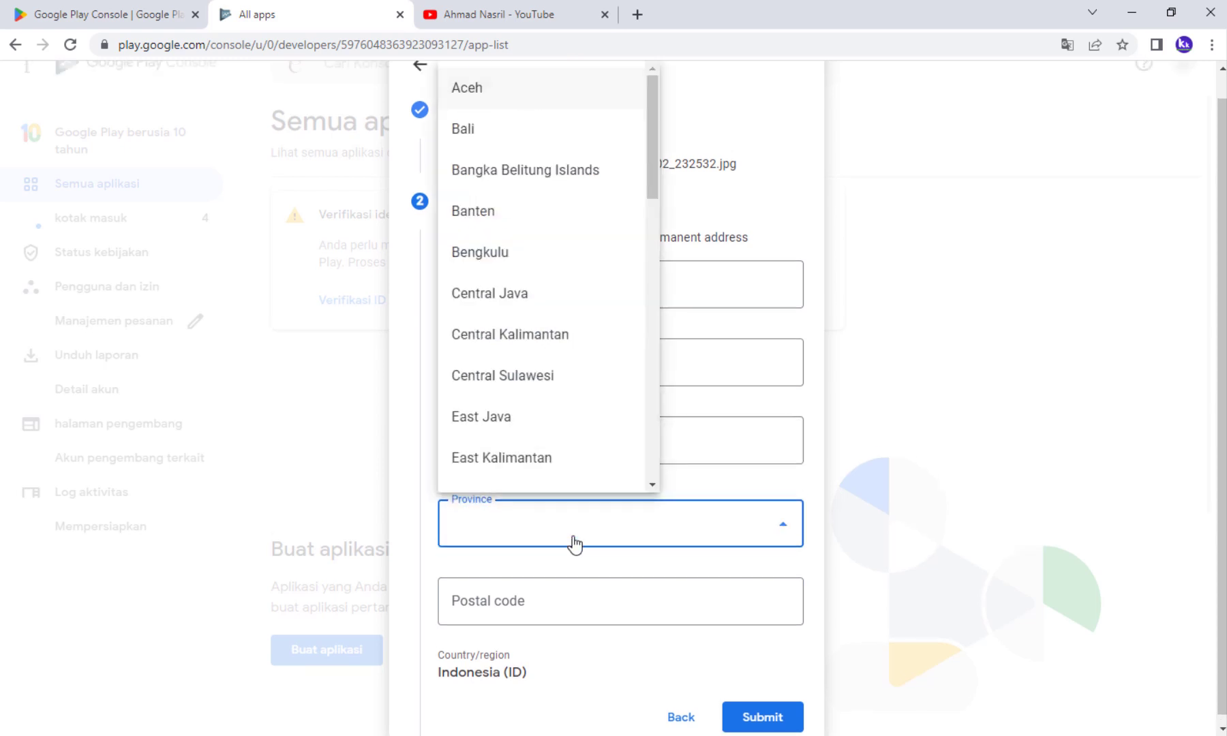
{"action": "scroll", "coordinate": [518, 422], "scroll_direction": "down", "scroll_amount": 10}
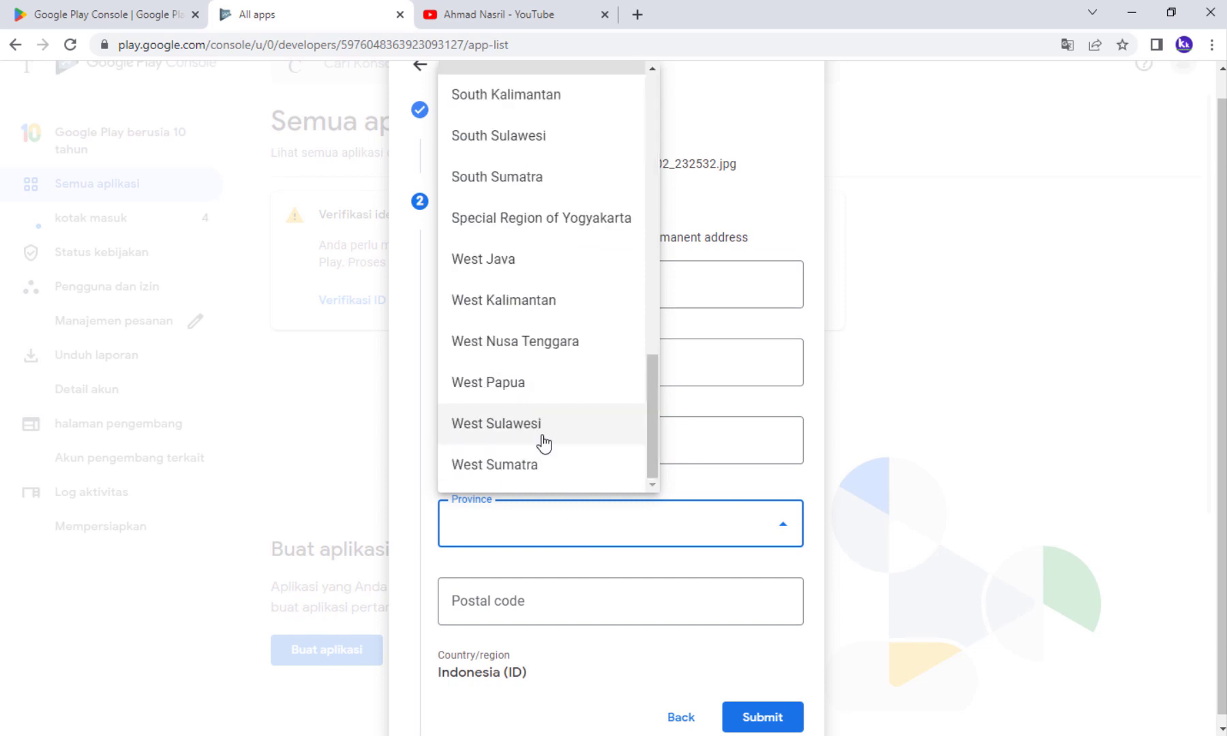
{"action": "left_click", "coordinate": [515, 473]}
{"action": "left_click", "coordinate": [533, 580]}
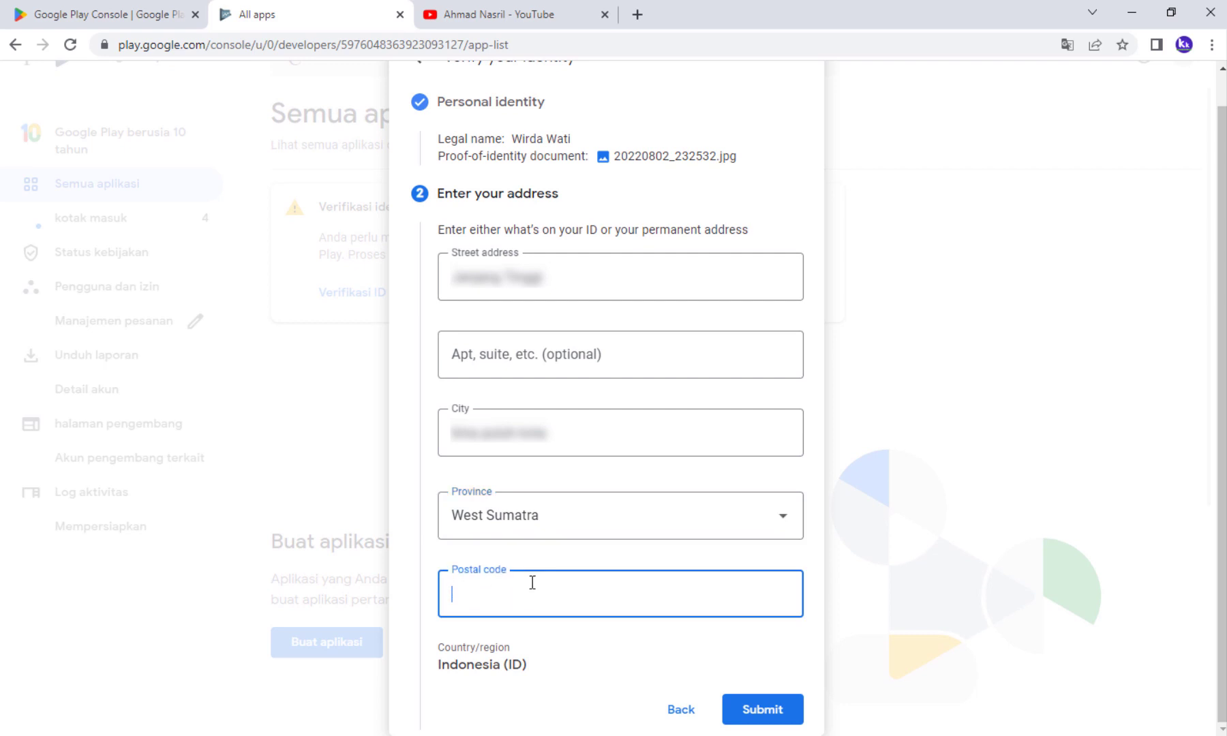
{"action": "type", "text": "25171"}
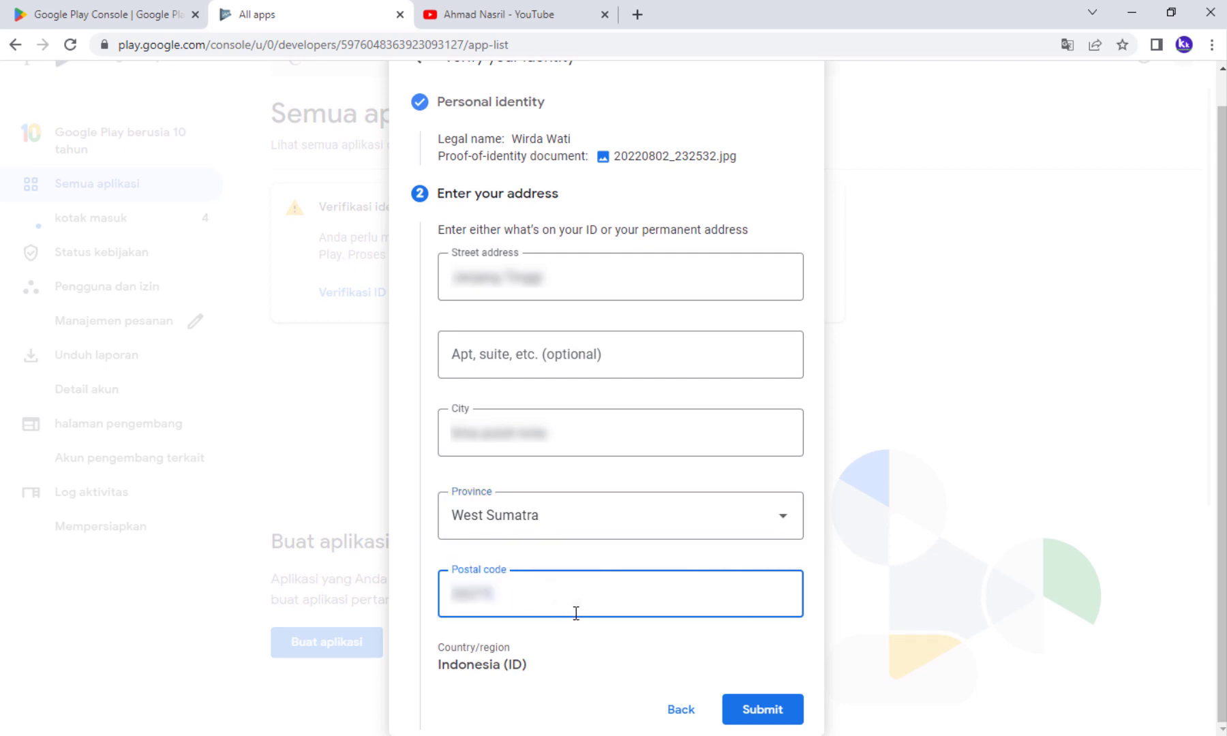
{"action": "left_click", "coordinate": [751, 710]}
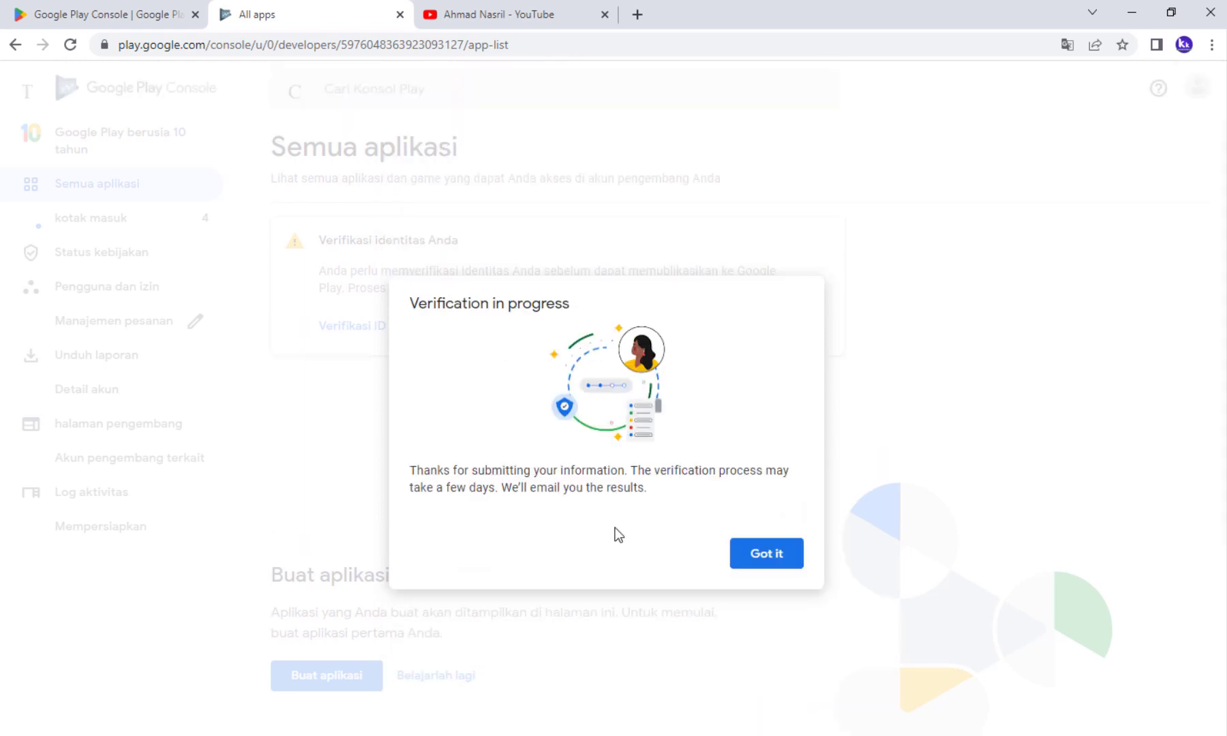
- Dismiss the Verification in progress notice and expand the 'Your ID has been verified' Inbox message
{"action": "left_click", "coordinate": [766, 564]}
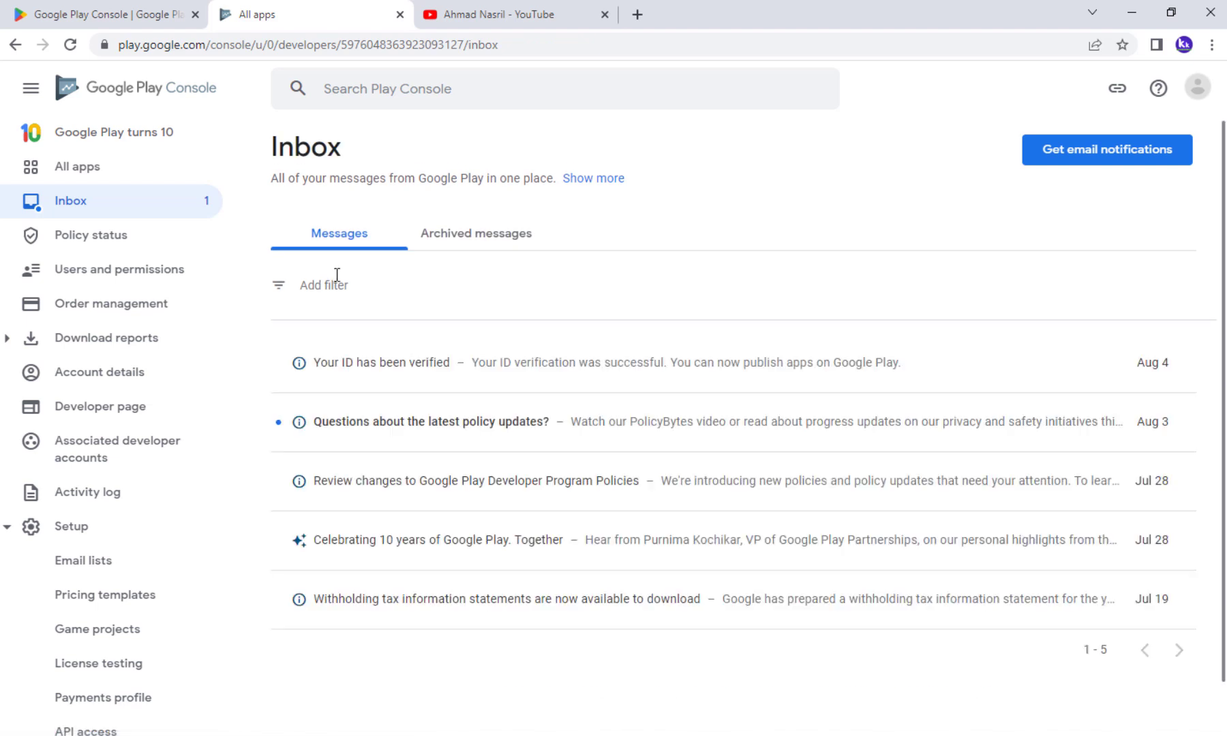
{"action": "left_click", "coordinate": [389, 363]}
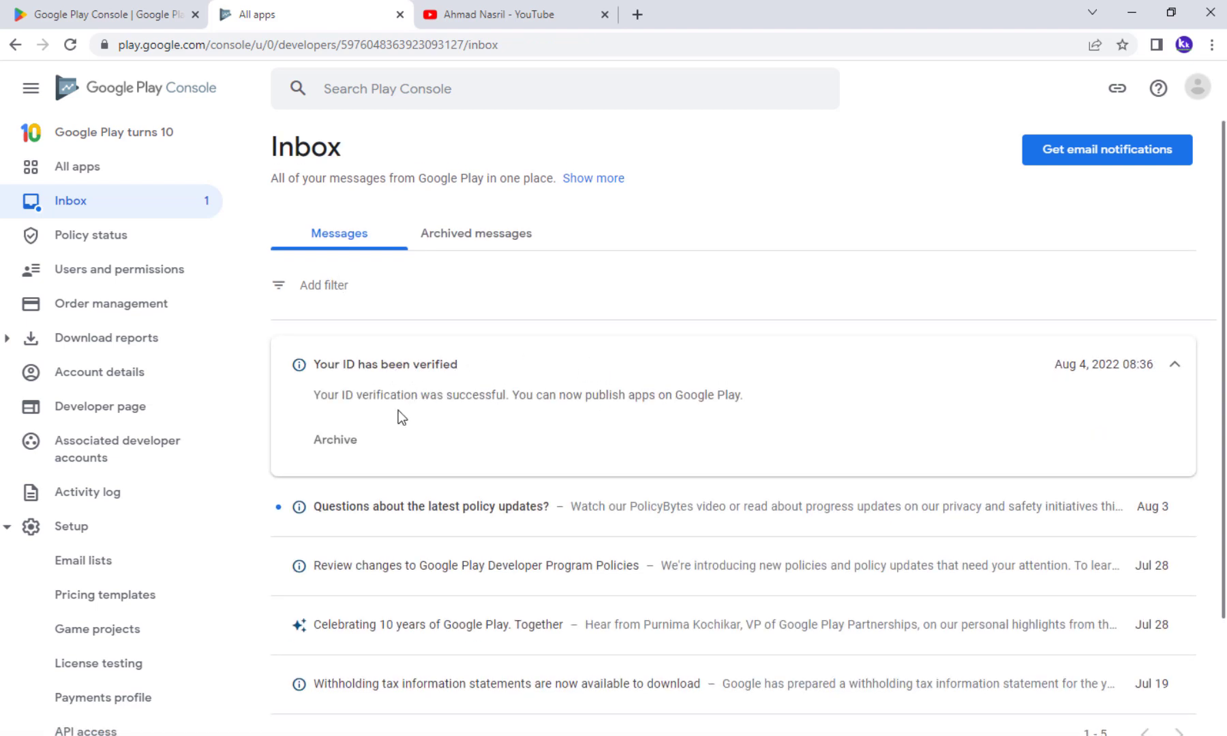